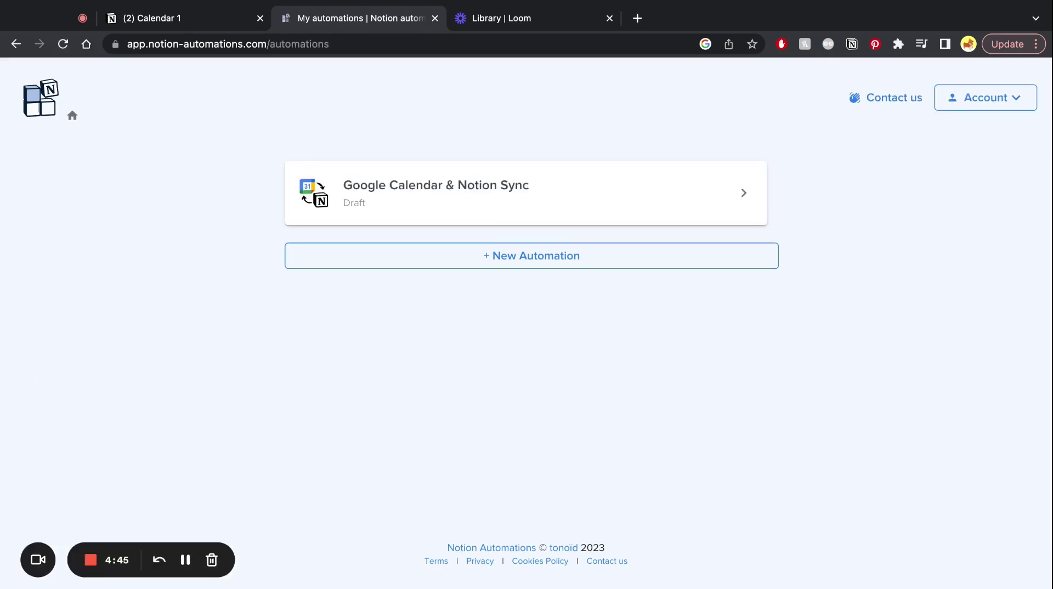
- Open the Google Calendar & Notion Sync draft automation and reopen its calendar connection stage
{"action": "left_click", "coordinate": [499, 263]}
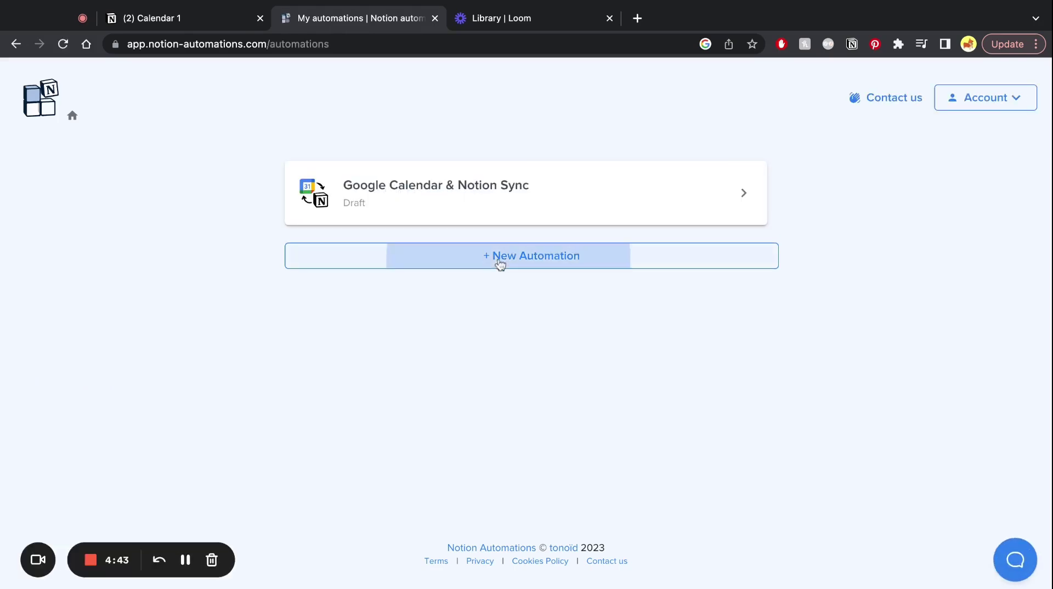
{"action": "left_click", "coordinate": [484, 199]}
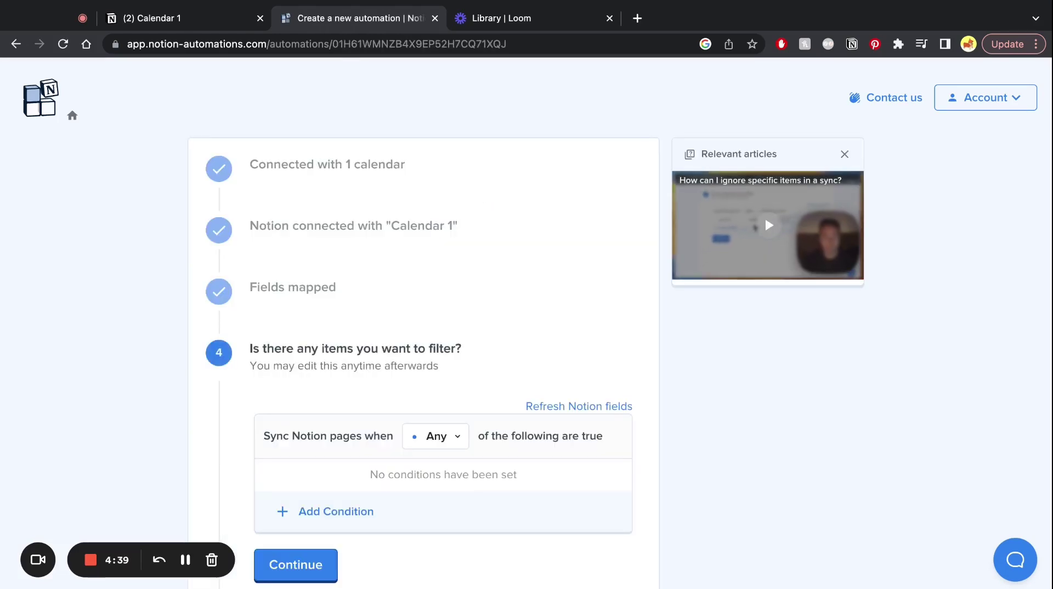
{"action": "left_click", "coordinate": [318, 174]}
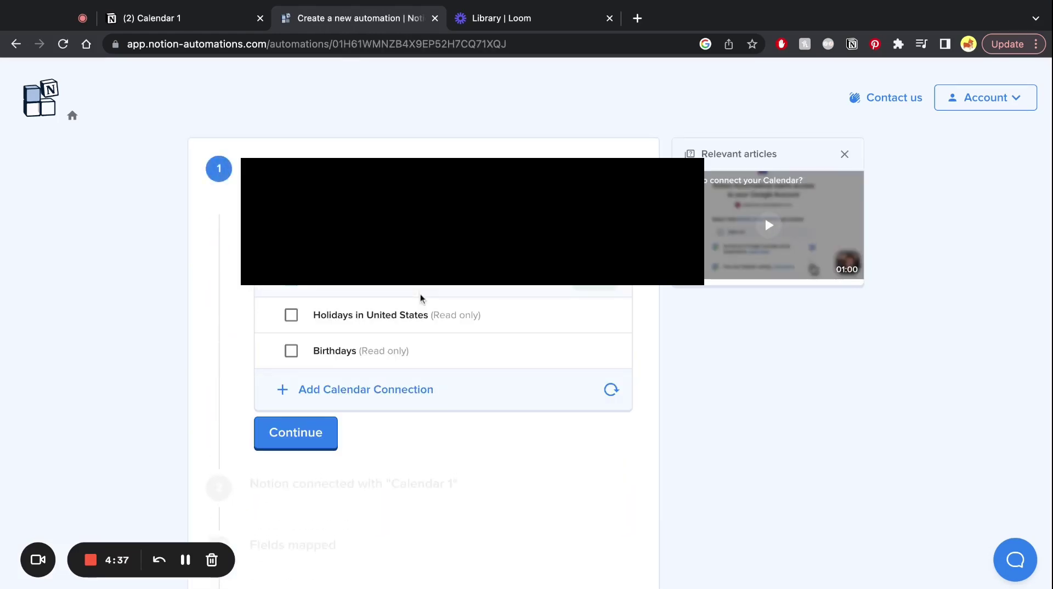
- Continue with the connected calendar and start updating the Notion database, up to the database link entry
{"action": "left_click", "coordinate": [299, 433]}
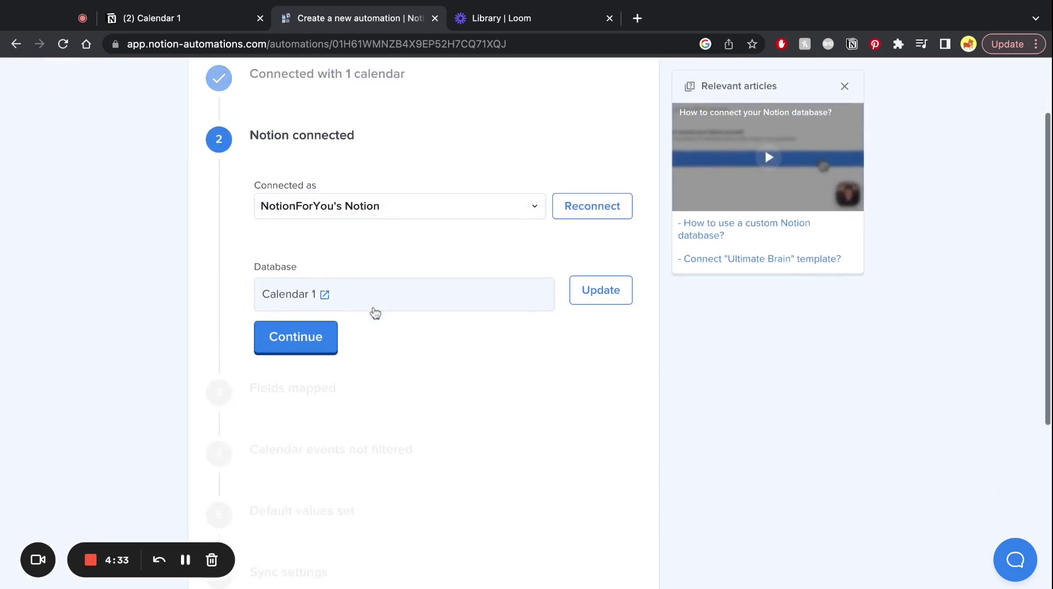
{"action": "left_click", "coordinate": [600, 296]}
{"action": "scroll", "coordinate": [575, 329], "scroll_direction": "down", "scroll_amount": 1}
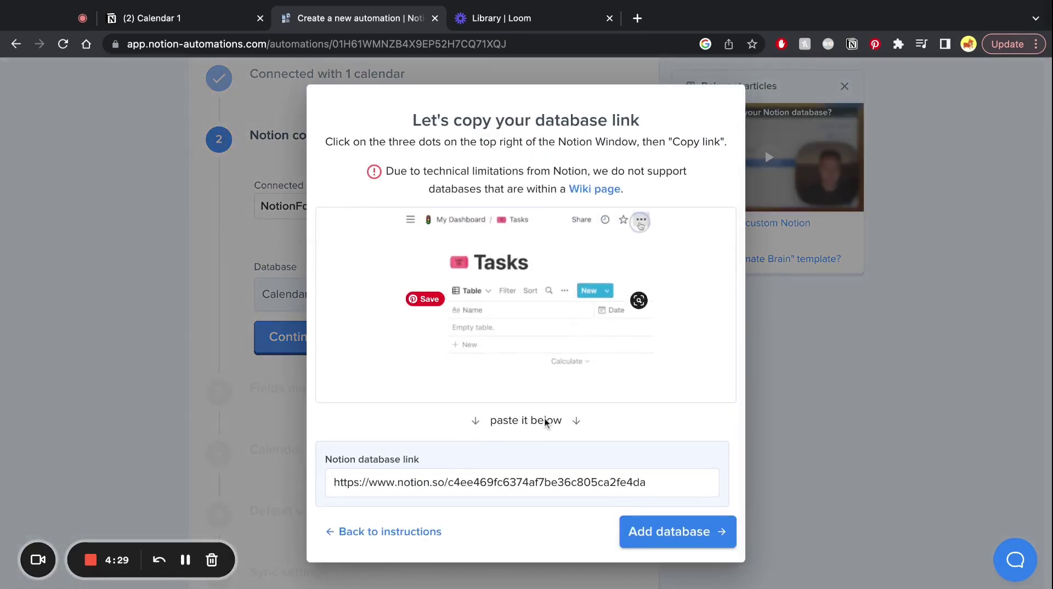
- Switch to Notion and create a page titled New Calendar containing an inline database named Calendar
{"action": "left_click", "coordinate": [148, 18]}
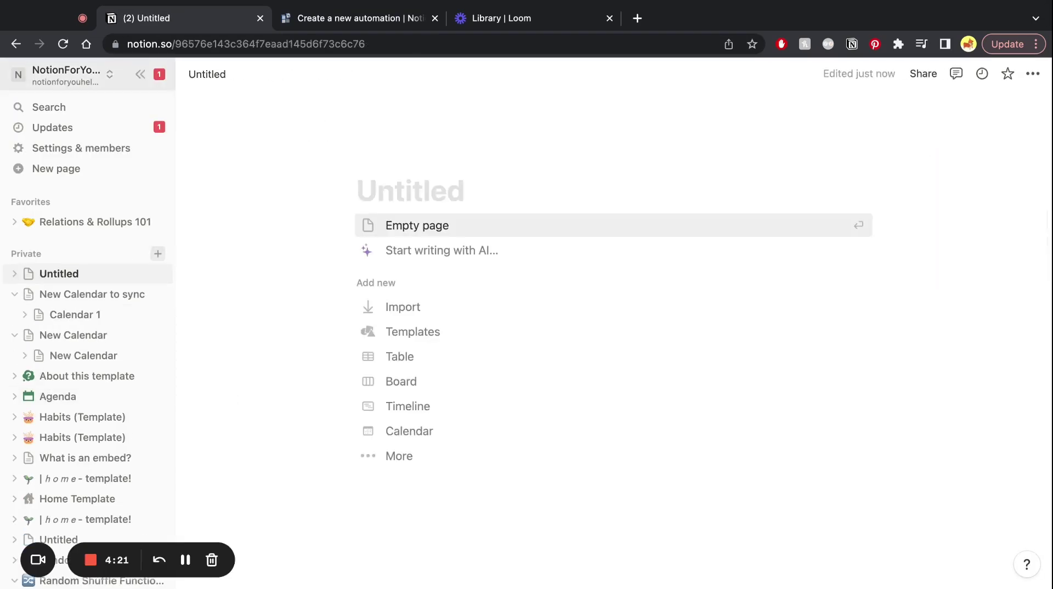
{"action": "type", "text": "New Calendar"}
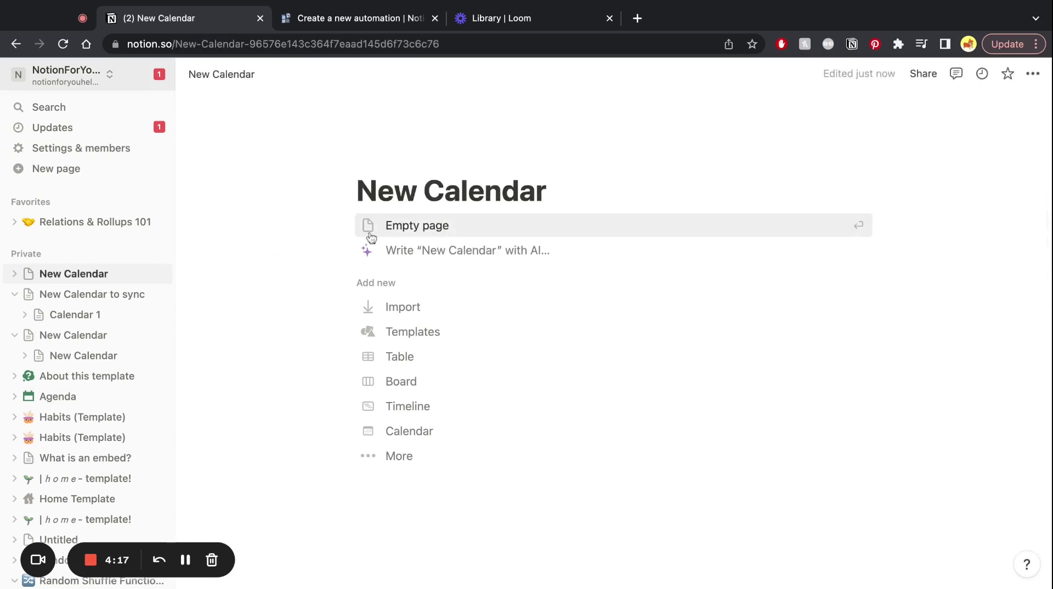
{"action": "left_click", "coordinate": [370, 236]}
{"action": "type", "text": "/inlin"}
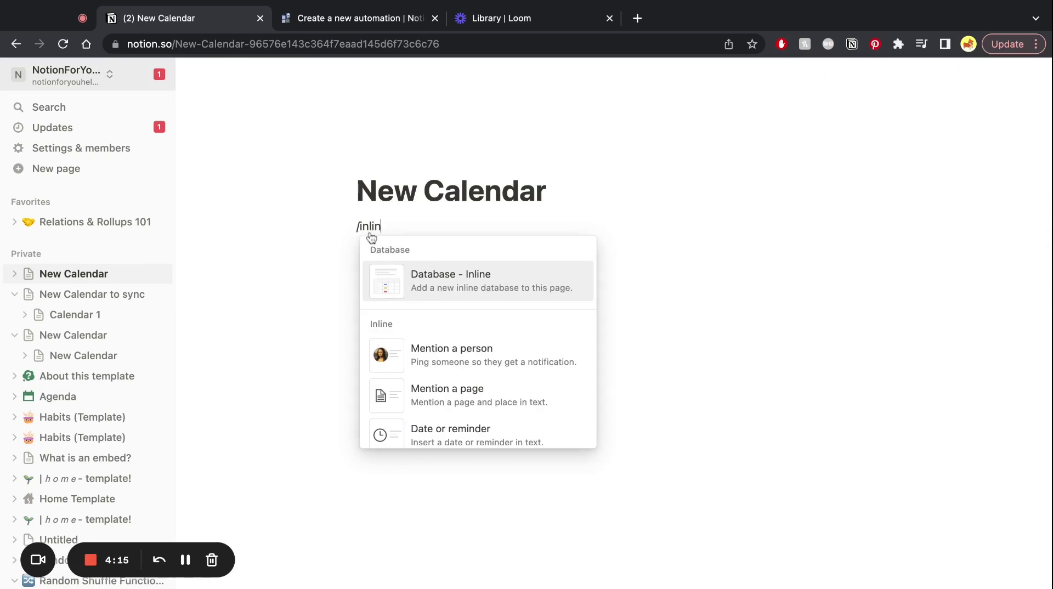
{"action": "left_click", "coordinate": [413, 277]}
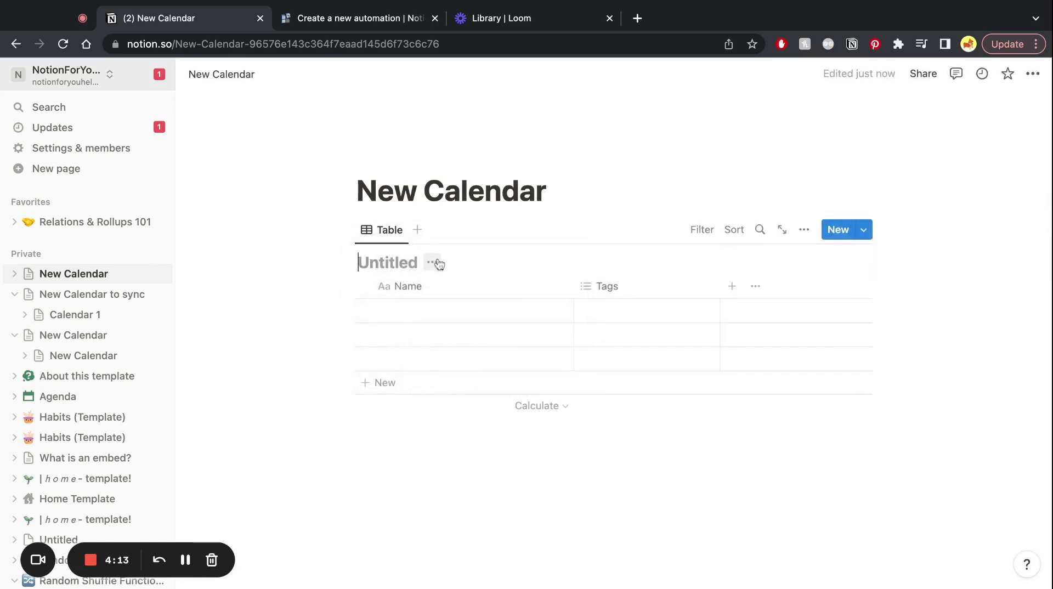
{"action": "type", "text": "Calendar"}
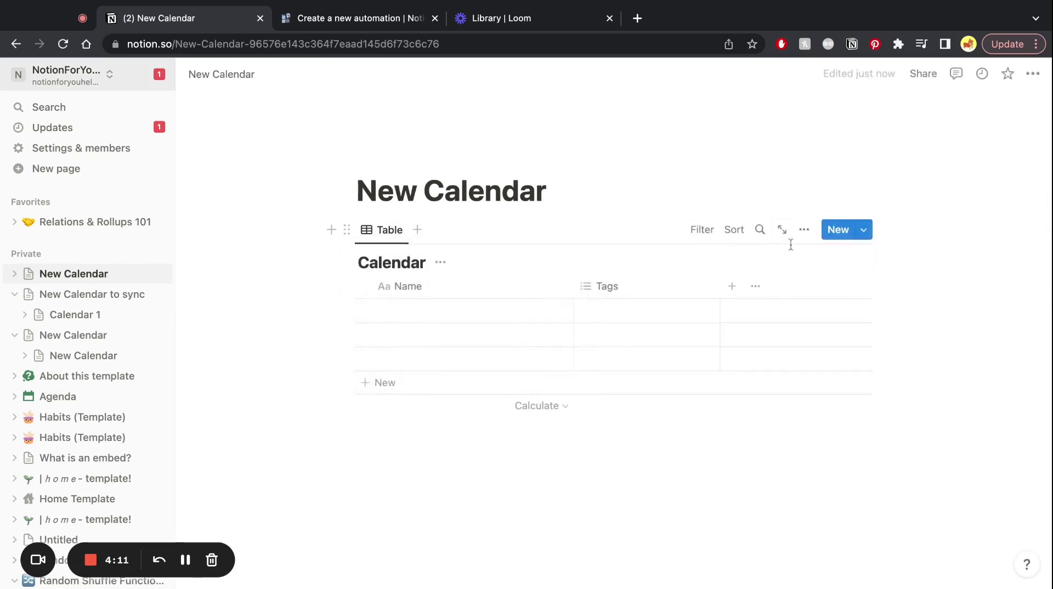
- Delete the Tags property from the Calendar database
{"action": "left_click", "coordinate": [630, 284]}
{"action": "left_click", "coordinate": [611, 486]}
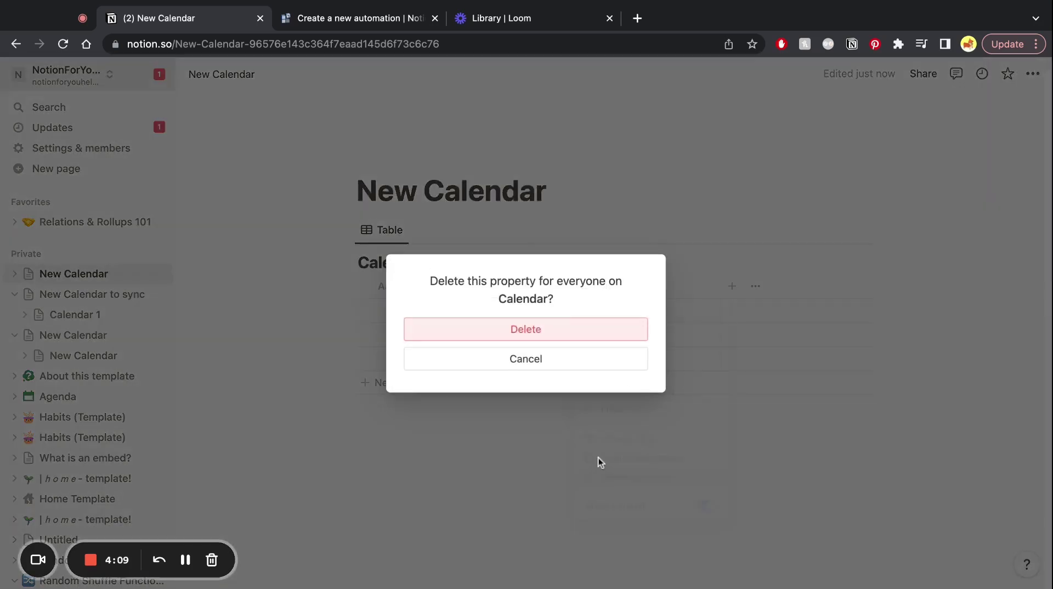
{"action": "left_click", "coordinate": [515, 332]}
- Add a Date property to the Calendar database
{"action": "left_click", "coordinate": [586, 286]}
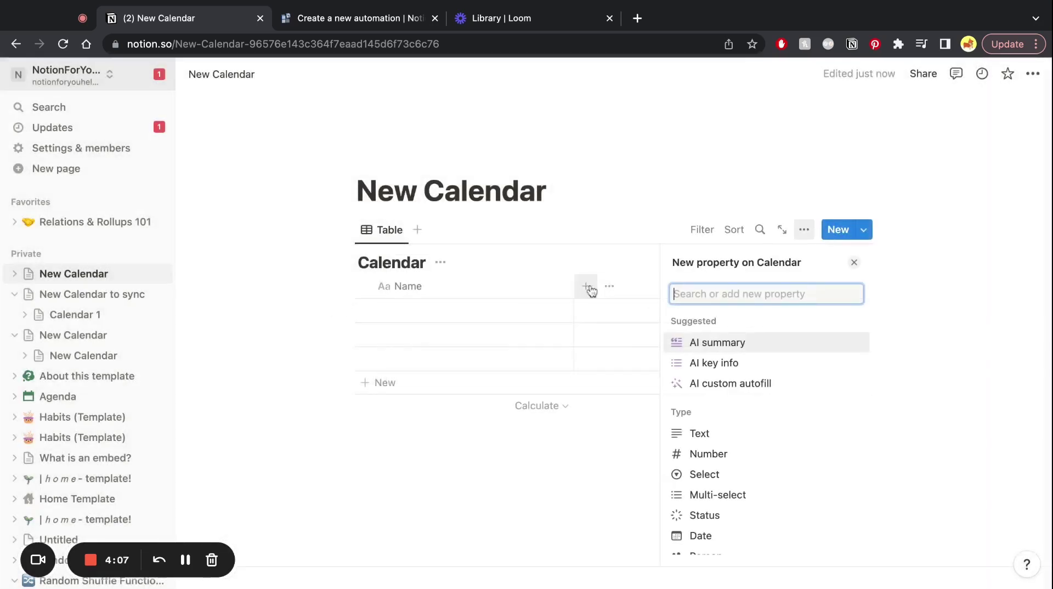
{"action": "type", "text": "date"}
{"action": "left_click", "coordinate": [700, 342]}
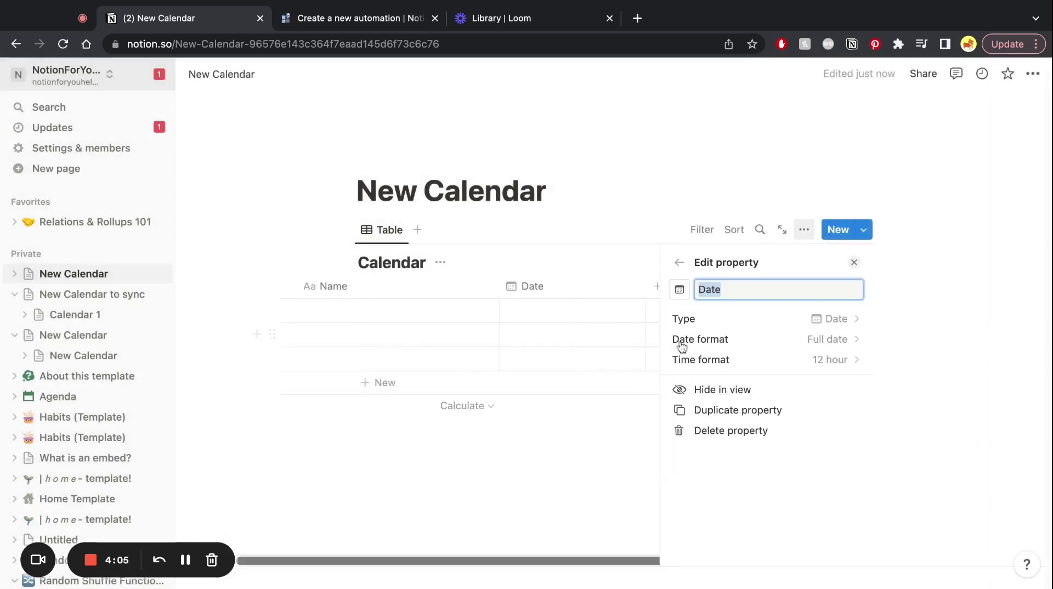
{"action": "left_click", "coordinate": [854, 262]}
- Add a text property named Automations to the Calendar database
{"action": "left_click", "coordinate": [733, 291]}
{"action": "left_click", "coordinate": [692, 433]}
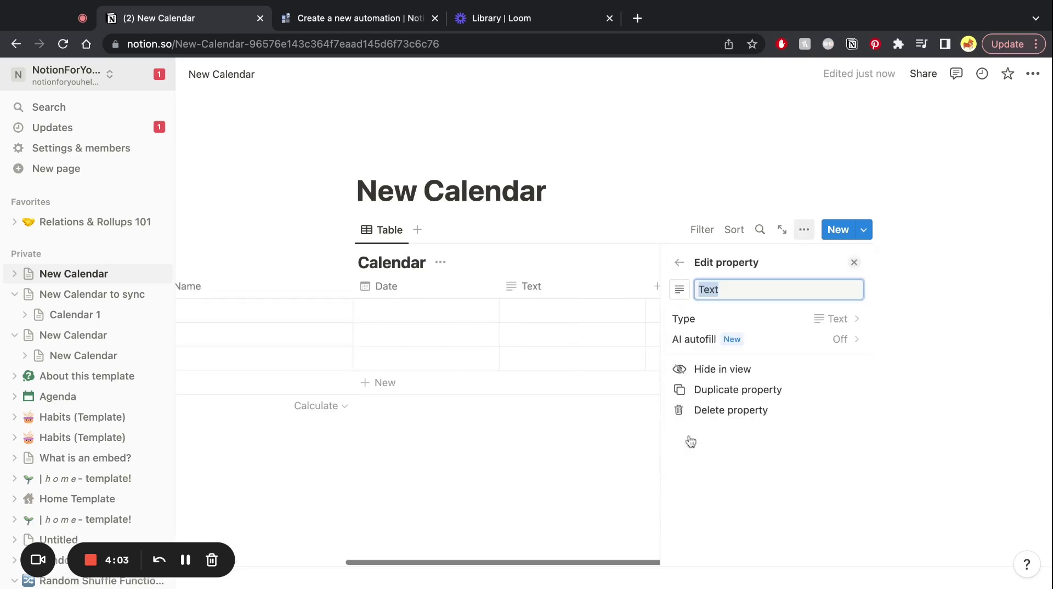
{"action": "type", "text": "Automations"}
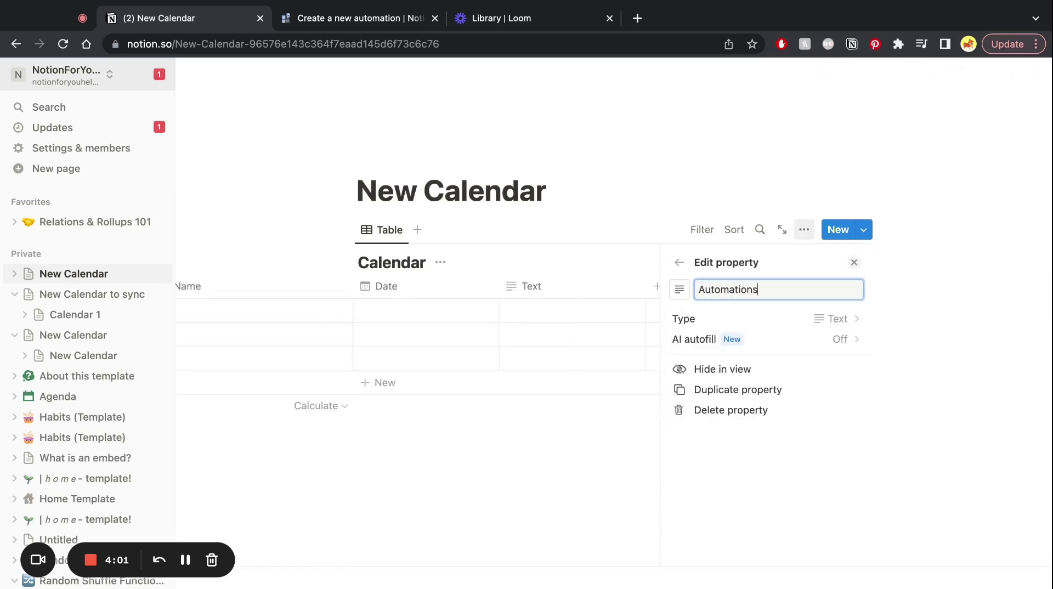
{"action": "left_click", "coordinate": [854, 262]}
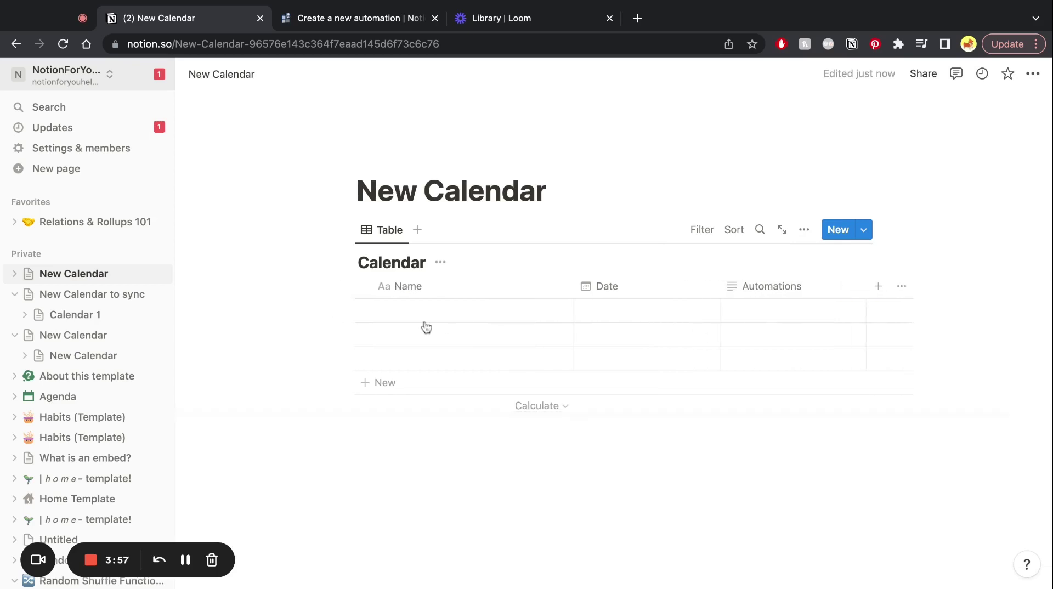
- Open the Calendar database nested under New Calendar as a full page and connect it to Notion Automations
{"action": "left_click", "coordinate": [16, 274]}
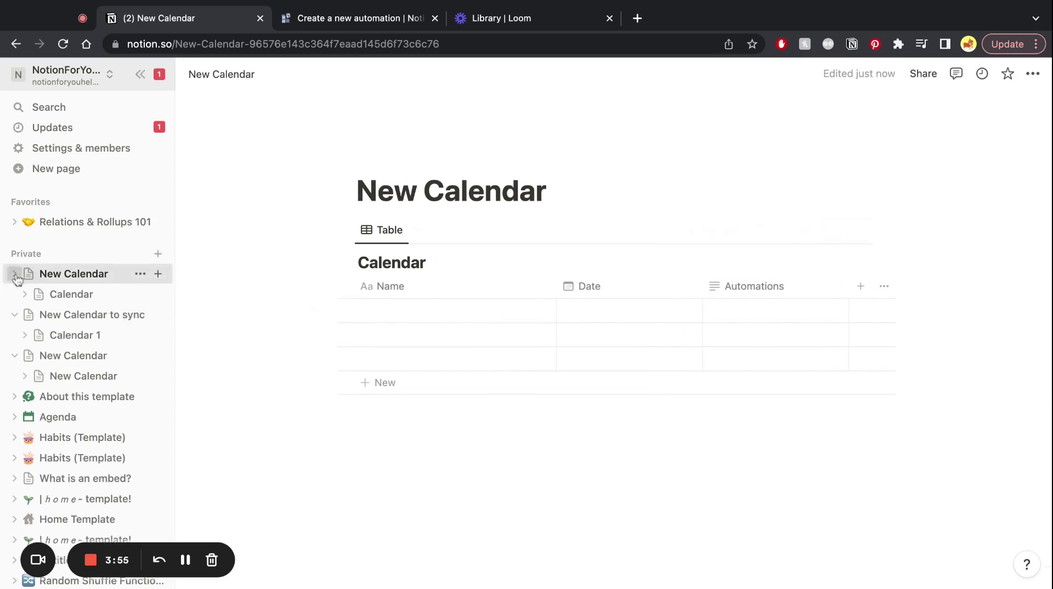
{"action": "left_click", "coordinate": [65, 297]}
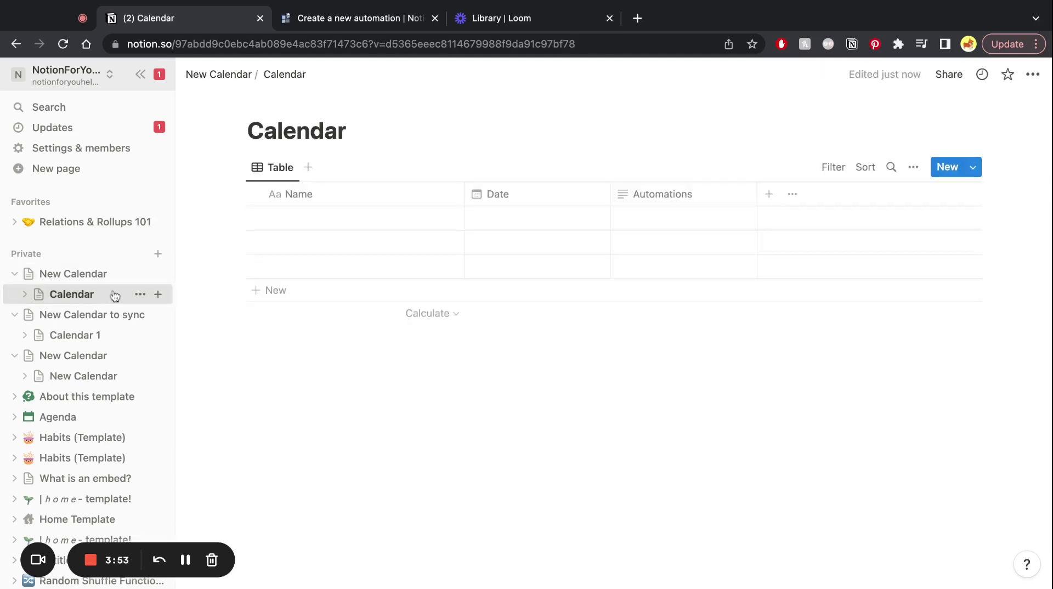
{"action": "left_click", "coordinate": [1032, 80]}
{"action": "scroll", "coordinate": [987, 329], "scroll_direction": "down", "scroll_amount": 2}
{"action": "mouse_move", "coordinate": [934, 433]}
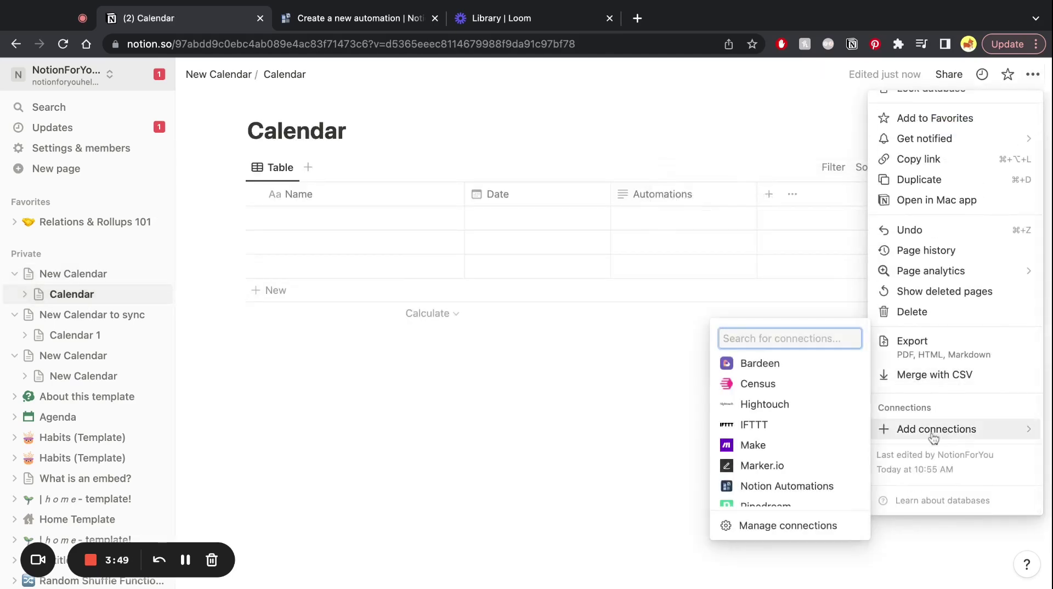
{"action": "scroll", "coordinate": [751, 425], "scroll_direction": "down", "scroll_amount": 3}
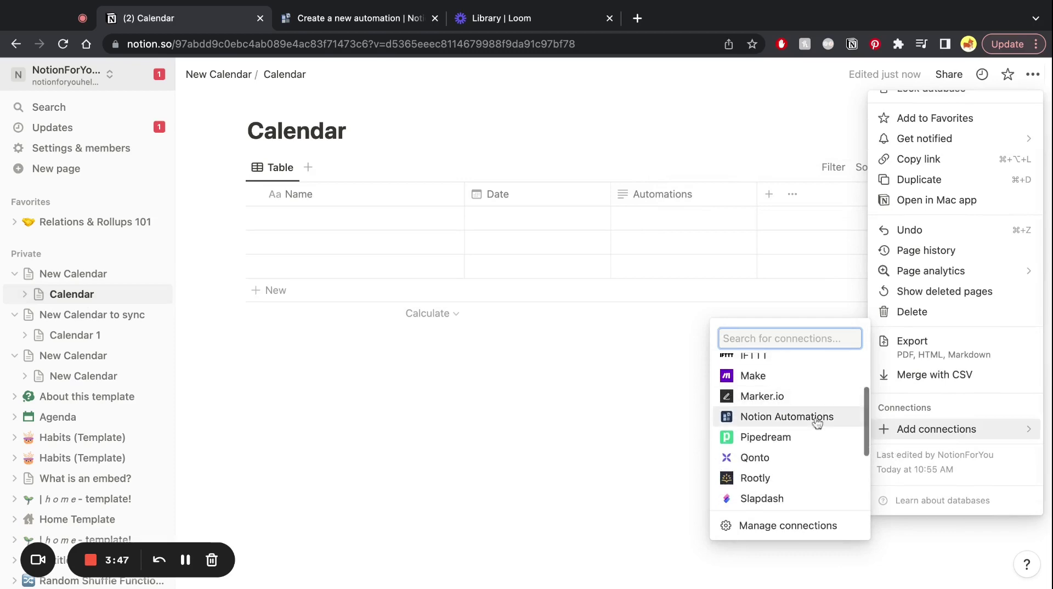
{"action": "left_click", "coordinate": [817, 422]}
{"action": "left_click", "coordinate": [555, 333]}
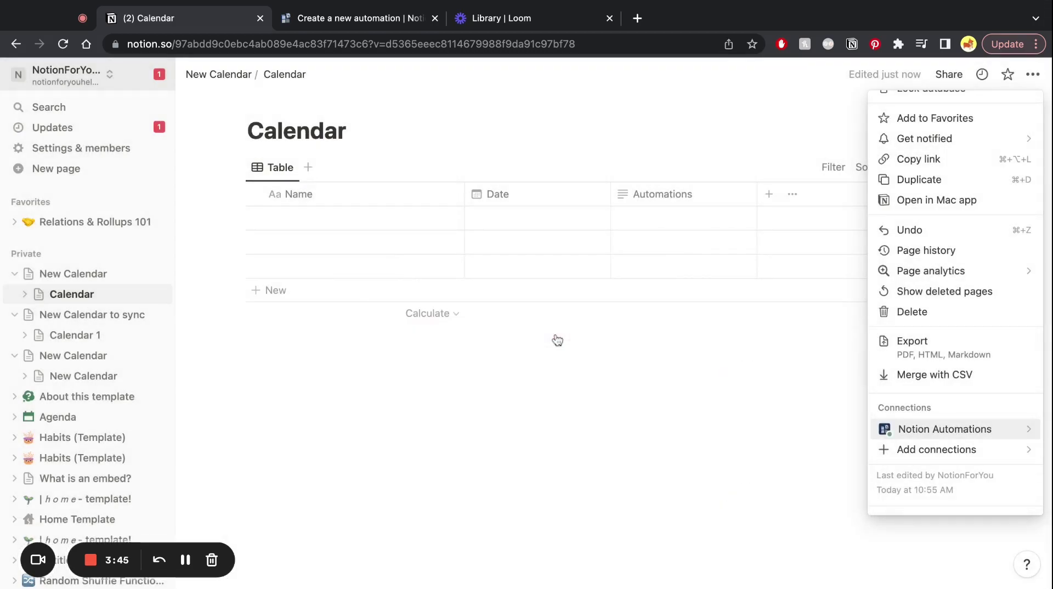
- Copy the Calendar database's link, switch to Notion Automations, and add the database with that link in place of the old one
{"action": "scroll", "coordinate": [935, 339], "scroll_direction": "up", "scroll_amount": 2}
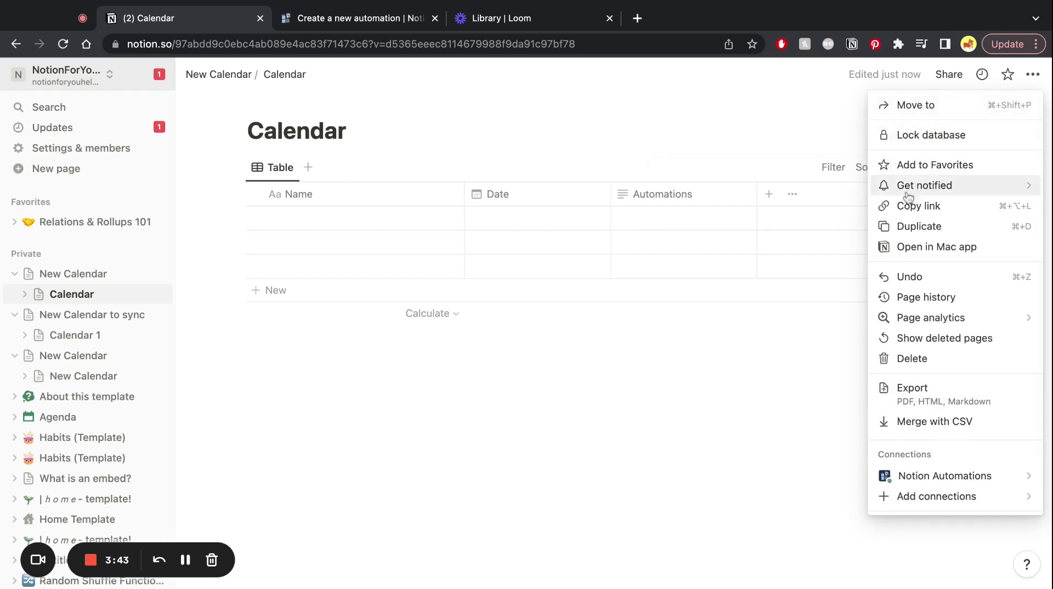
{"action": "left_click", "coordinate": [905, 214]}
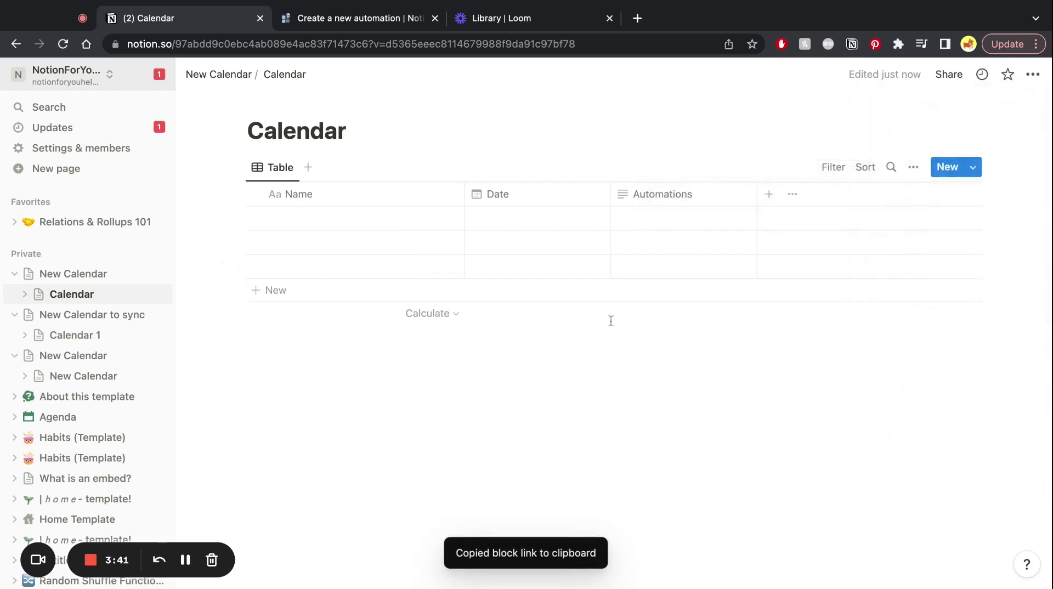
{"action": "left_click", "coordinate": [383, 20]}
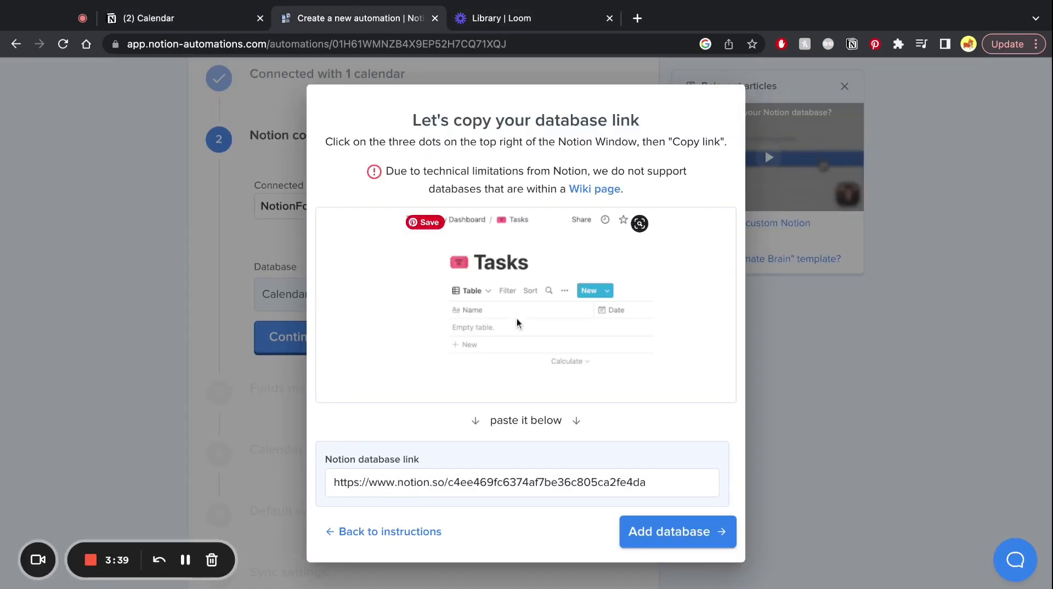
{"action": "left_click", "coordinate": [447, 483]}
{"action": "left_click", "coordinate": [661, 507]}
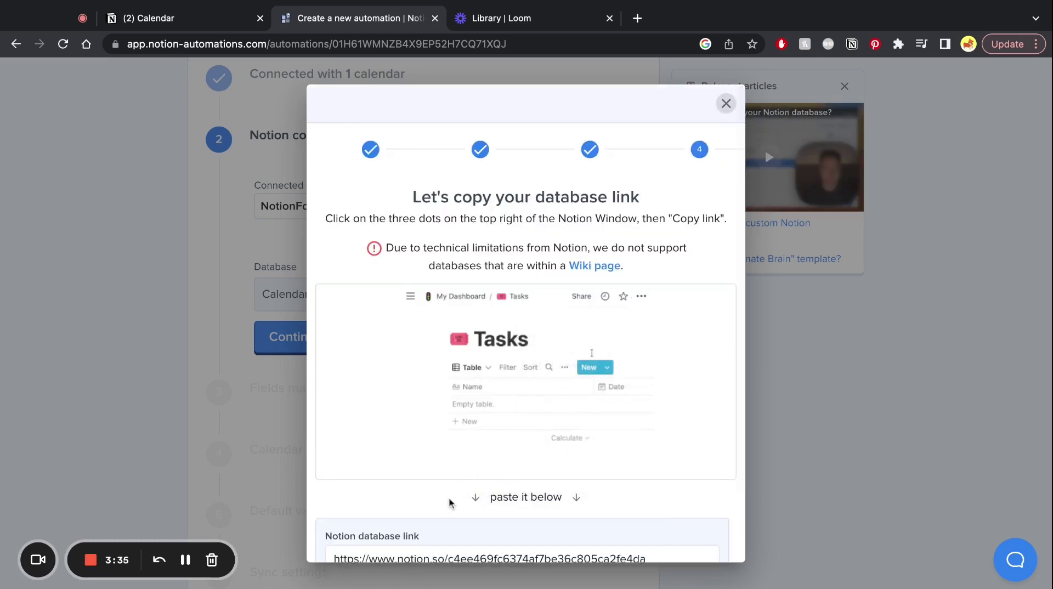
{"action": "triple_click", "coordinate": [422, 481]}
{"action": "key", "text": "BackSpace"}
{"action": "key", "text": "ctrl+v"}
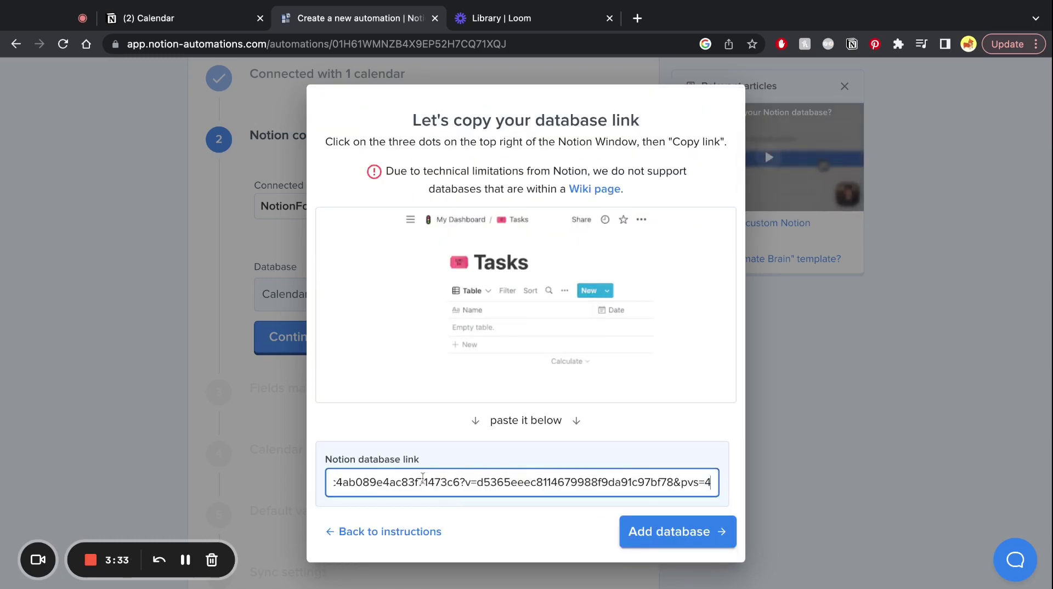
{"action": "left_click", "coordinate": [700, 540]}
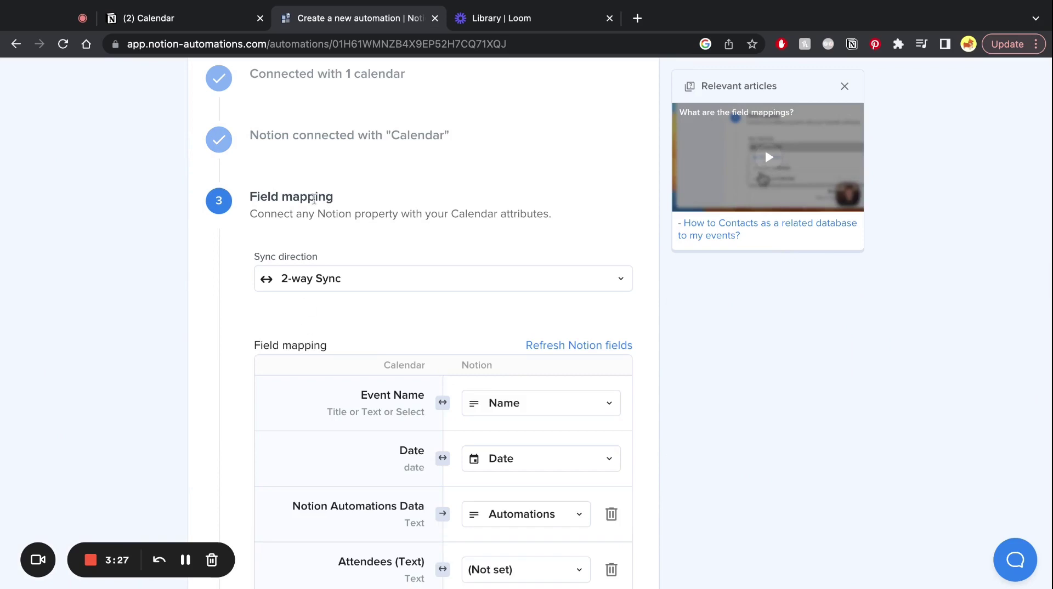
- Add the calendar's Description field to the field mapping
{"action": "scroll", "coordinate": [388, 284], "scroll_direction": "down", "scroll_amount": 3}
{"action": "scroll", "coordinate": [369, 402], "scroll_direction": "down", "scroll_amount": 1}
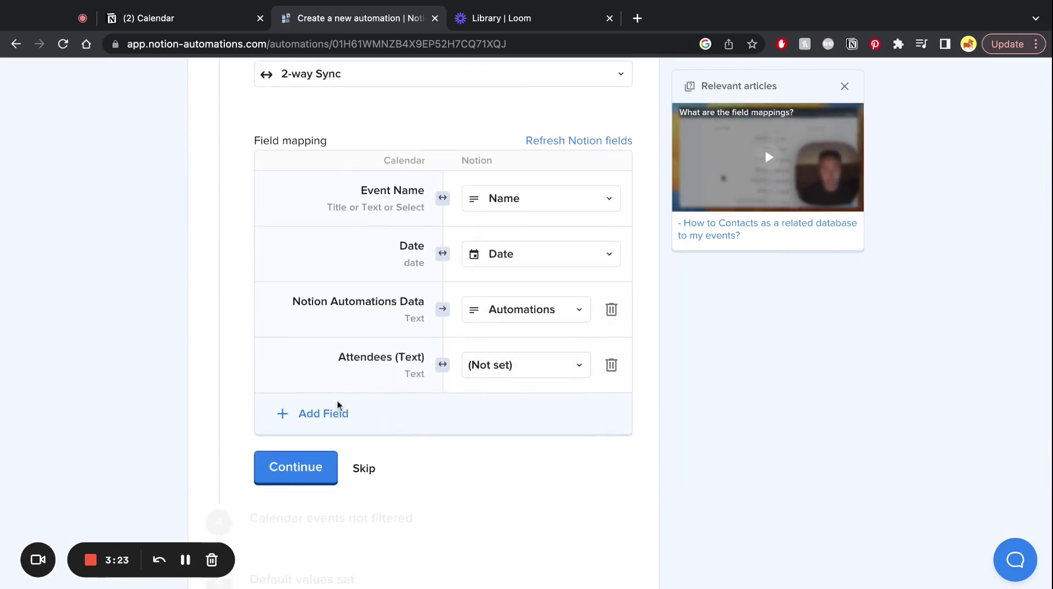
{"action": "left_click", "coordinate": [318, 420]}
{"action": "scroll", "coordinate": [333, 376], "scroll_direction": "up", "scroll_amount": 3}
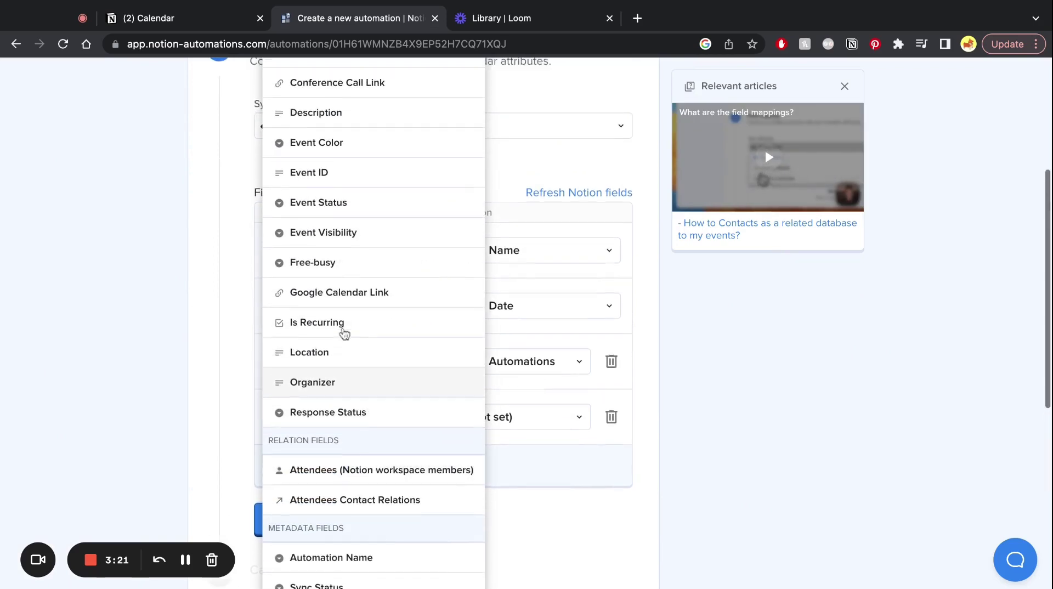
{"action": "scroll", "coordinate": [339, 394], "scroll_direction": "down", "scroll_amount": 5}
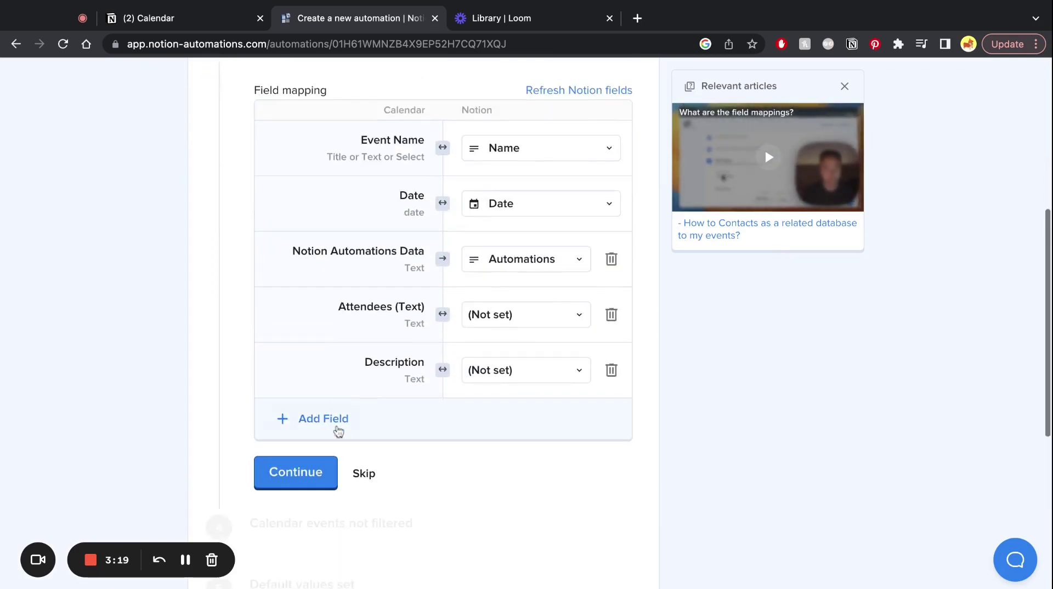
- Add the Attendee Emails (Multi-select) field to the field mapping
{"action": "left_click", "coordinate": [315, 422]}
{"action": "scroll", "coordinate": [346, 351], "scroll_direction": "down", "scroll_amount": 1}
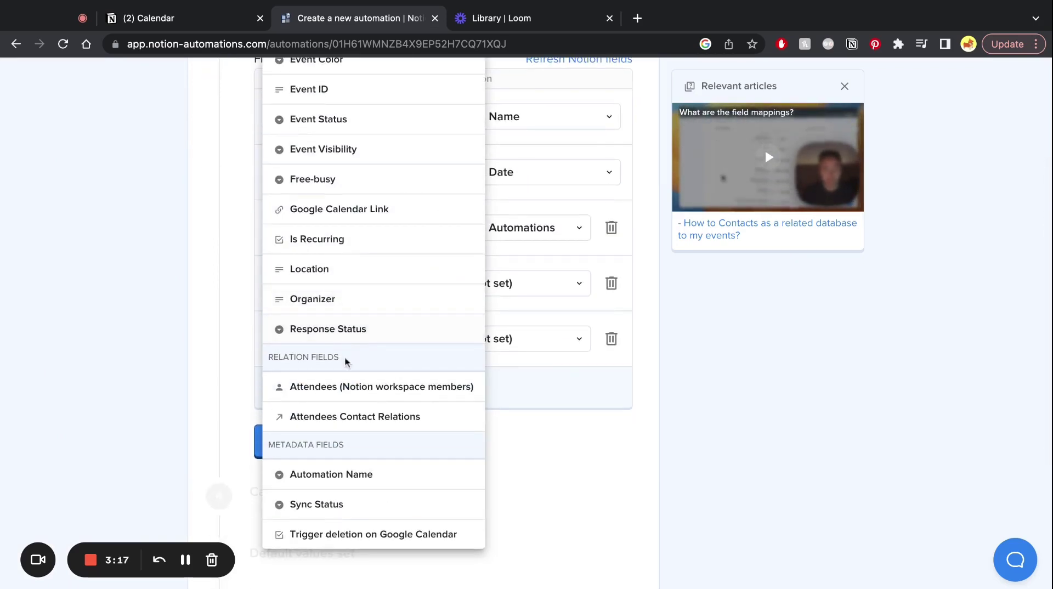
{"action": "scroll", "coordinate": [345, 387], "scroll_direction": "up", "scroll_amount": 5}
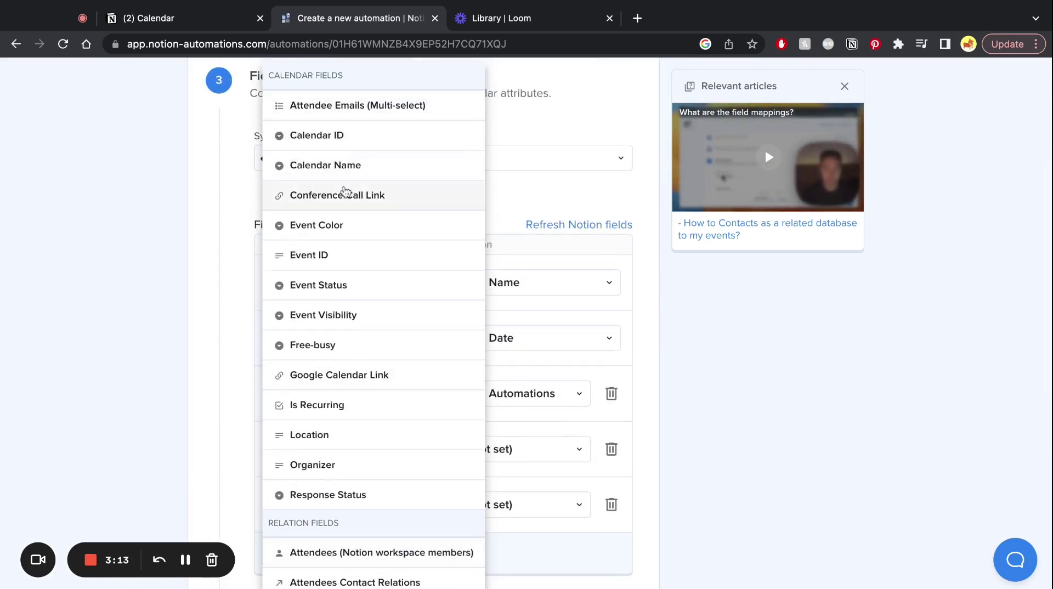
{"action": "left_click", "coordinate": [338, 110]}
- Add the Conference Call Link field to the field mapping
{"action": "scroll", "coordinate": [349, 409], "scroll_direction": "down", "scroll_amount": 4}
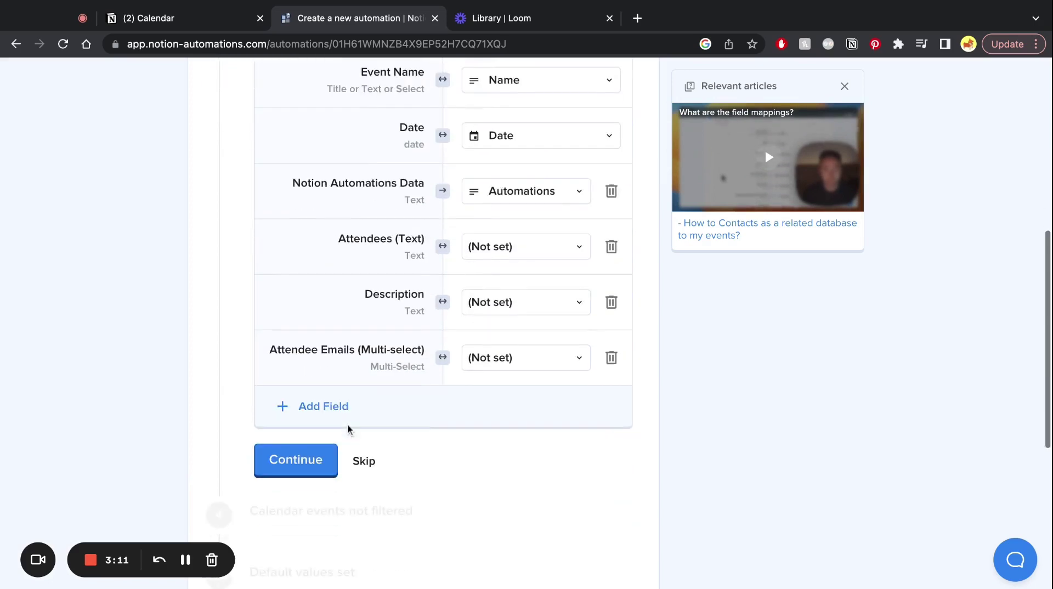
{"action": "left_click", "coordinate": [336, 406]}
{"action": "scroll", "coordinate": [343, 275], "scroll_direction": "up", "scroll_amount": 2}
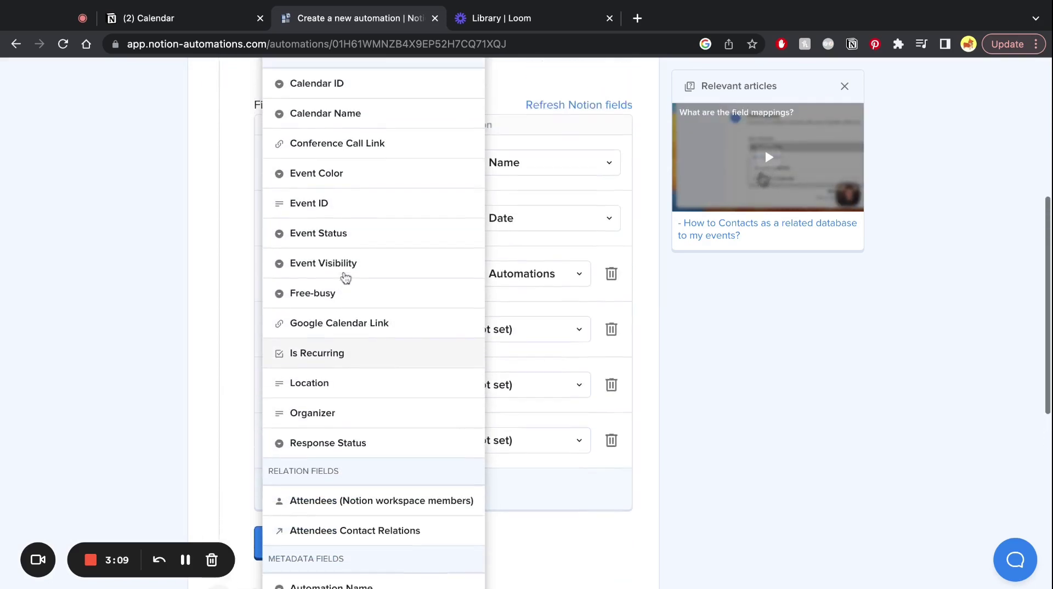
{"action": "left_click", "coordinate": [358, 144]}
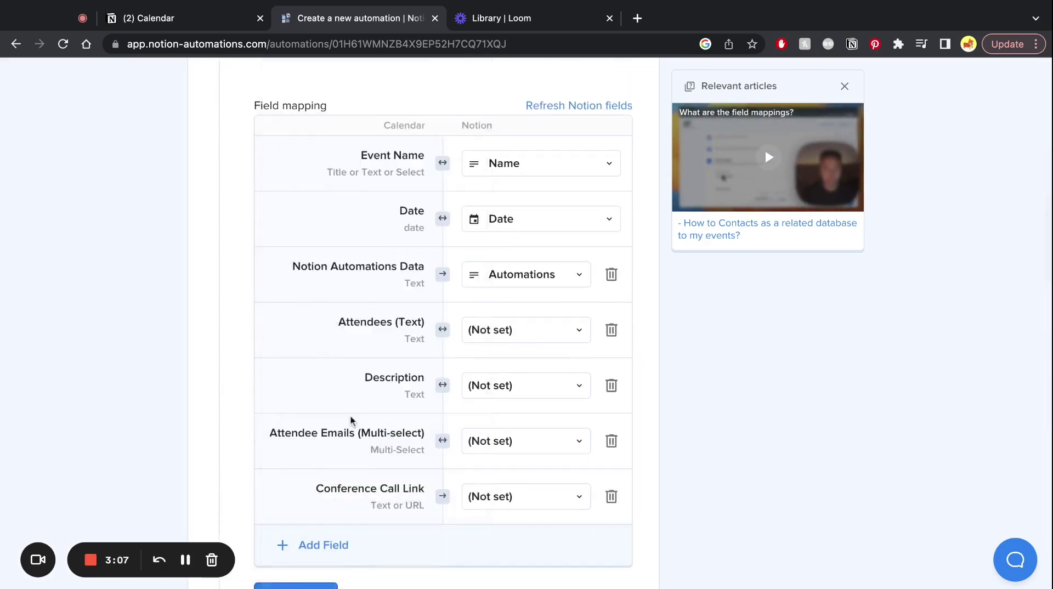
- Examine which further calendar fields can be added and which Notion properties are available for mapping Attendees (Text)
{"action": "scroll", "coordinate": [350, 415], "scroll_direction": "down", "scroll_amount": 3}
{"action": "left_click", "coordinate": [340, 370]}
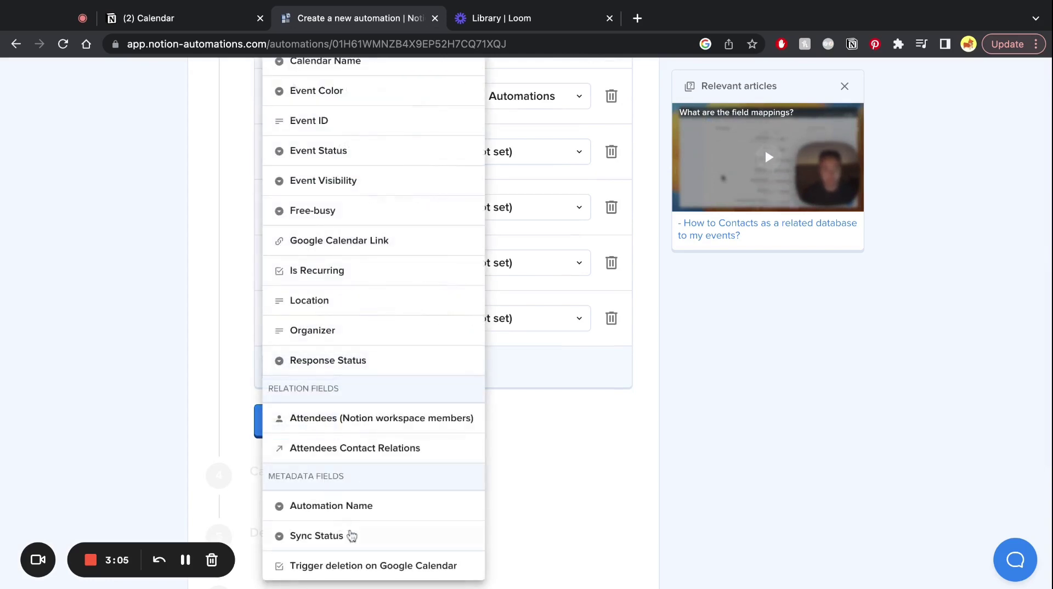
{"action": "left_click", "coordinate": [579, 449]}
{"action": "scroll", "coordinate": [528, 349], "scroll_direction": "up", "scroll_amount": 2}
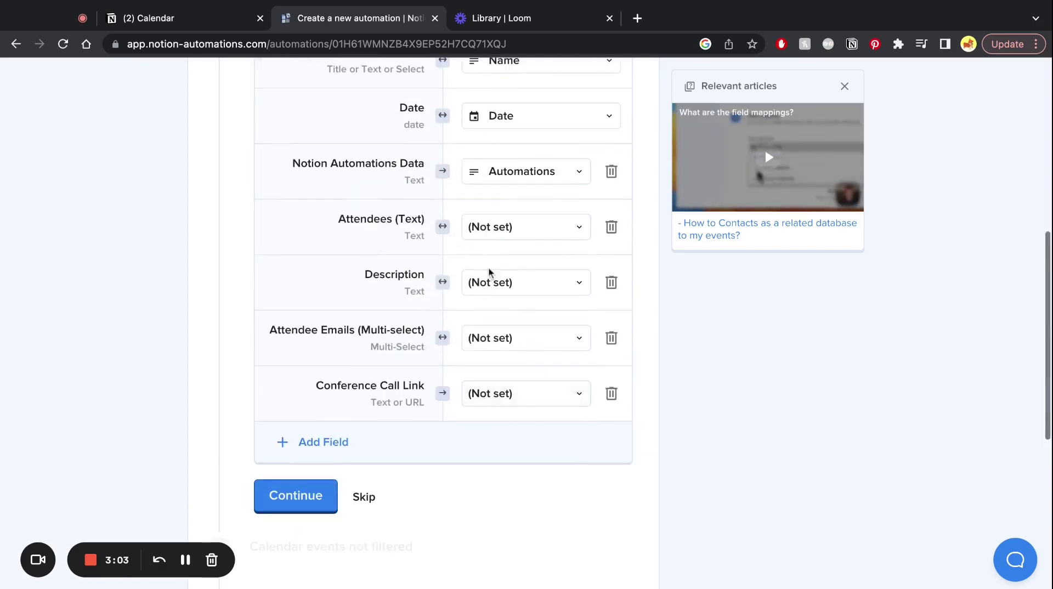
{"action": "scroll", "coordinate": [491, 294], "scroll_direction": "up", "scroll_amount": 1}
{"action": "left_click", "coordinate": [502, 283]}
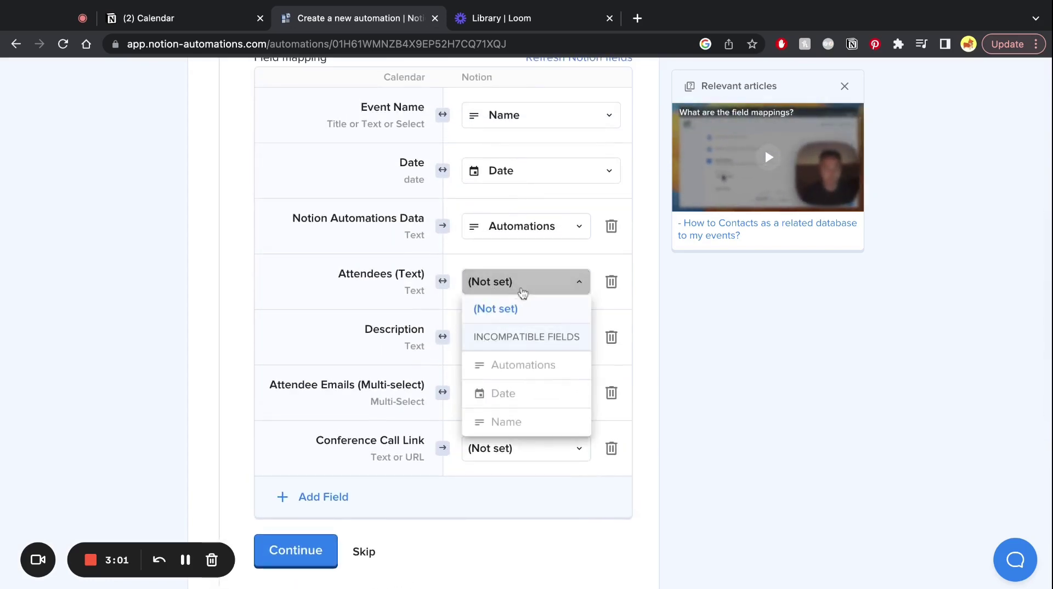
{"action": "left_click", "coordinate": [670, 350]}
- Switch to the Calendar database in Notion and add a Text property named Attendees
{"action": "left_click", "coordinate": [176, 27]}
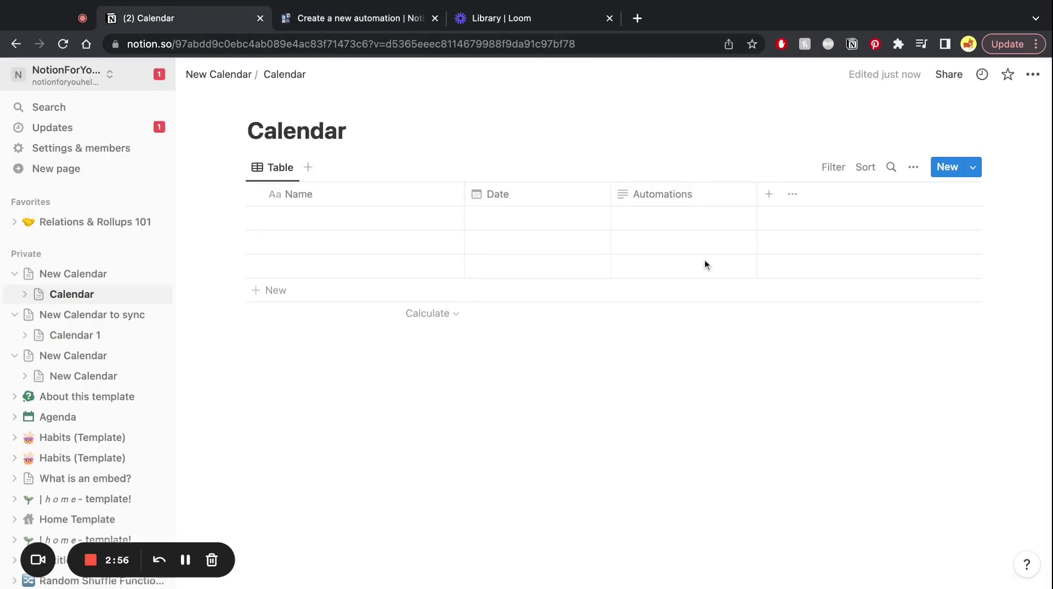
{"action": "left_click", "coordinate": [769, 196]}
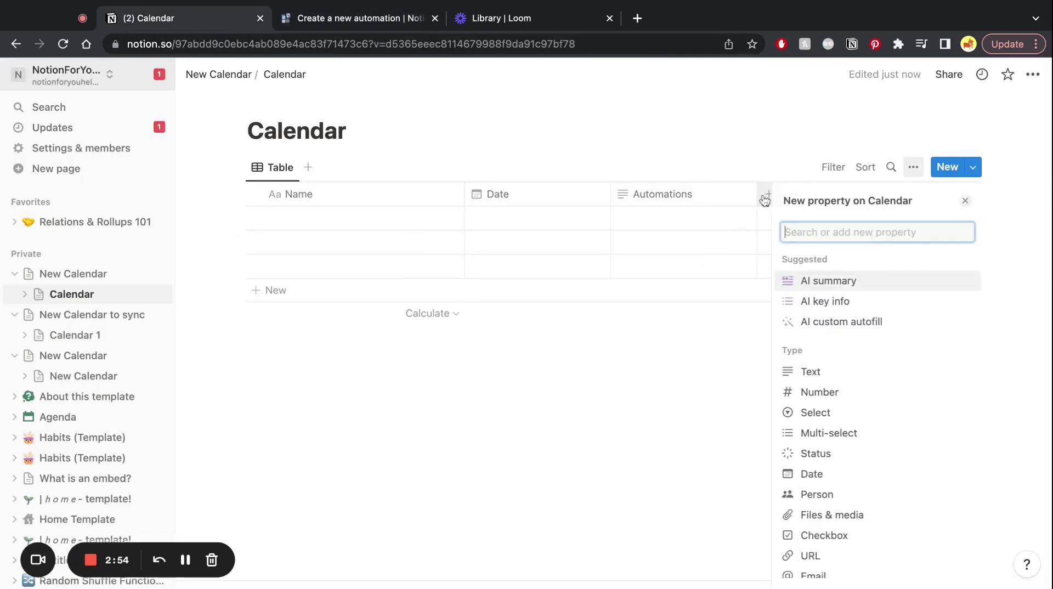
{"action": "left_click", "coordinate": [804, 371]}
{"action": "type", "text": "At"}
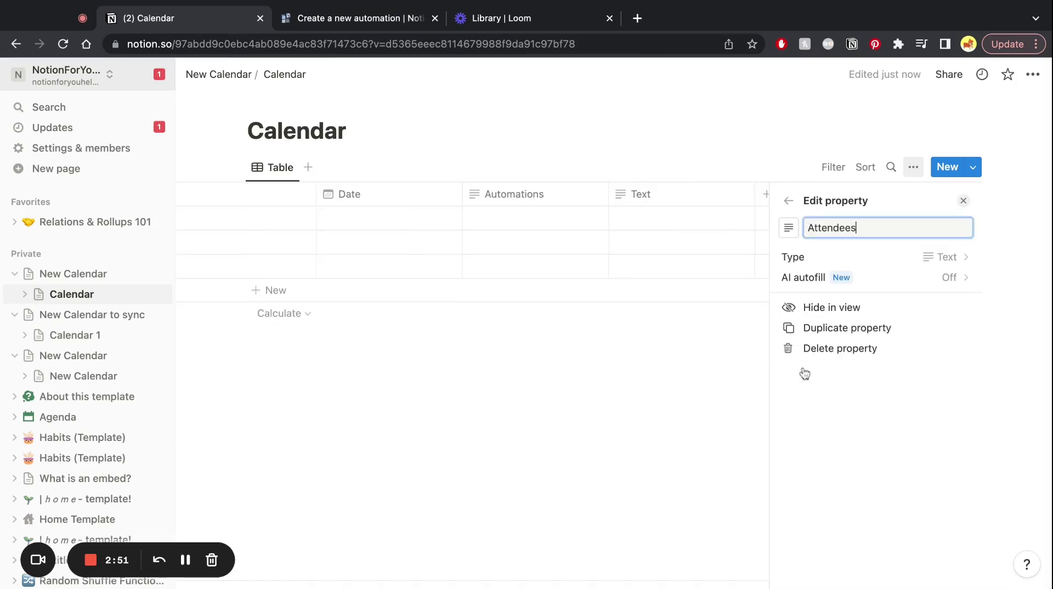
{"action": "type", "text": "tendees"}
{"action": "left_click", "coordinate": [963, 200]}
- Add a URL property named Call link to the Calendar database
{"action": "left_click", "coordinate": [910, 196]}
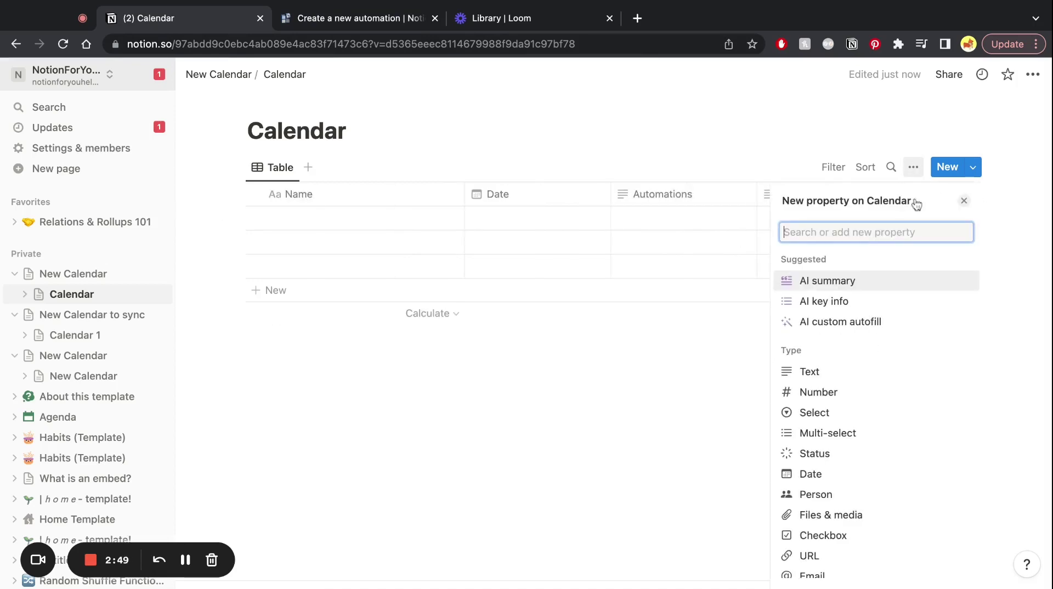
{"action": "type", "text": "url"}
{"action": "left_click", "coordinate": [830, 280]}
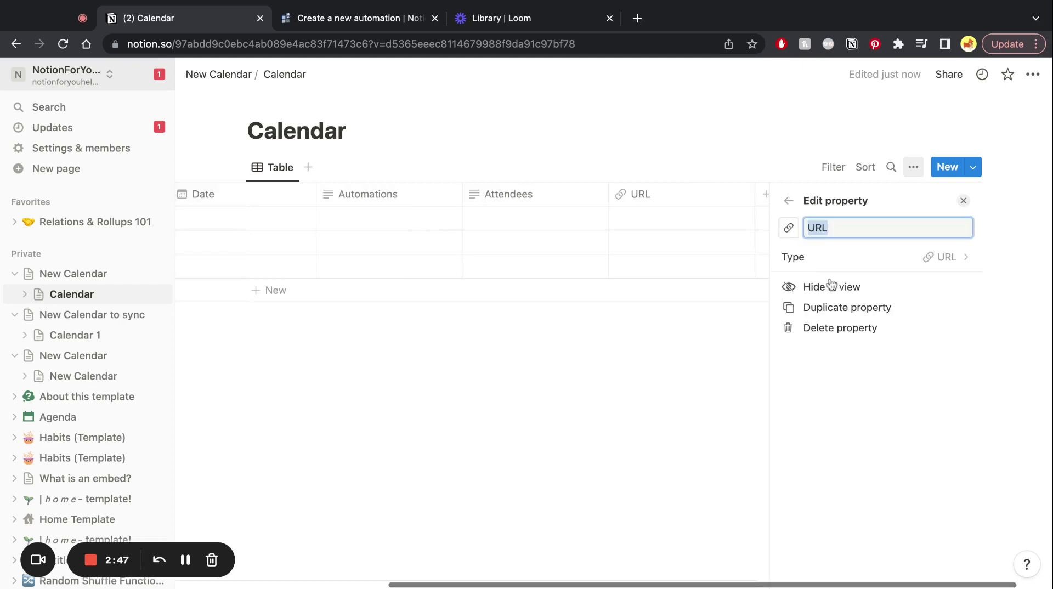
{"action": "type", "text": "Call link"}
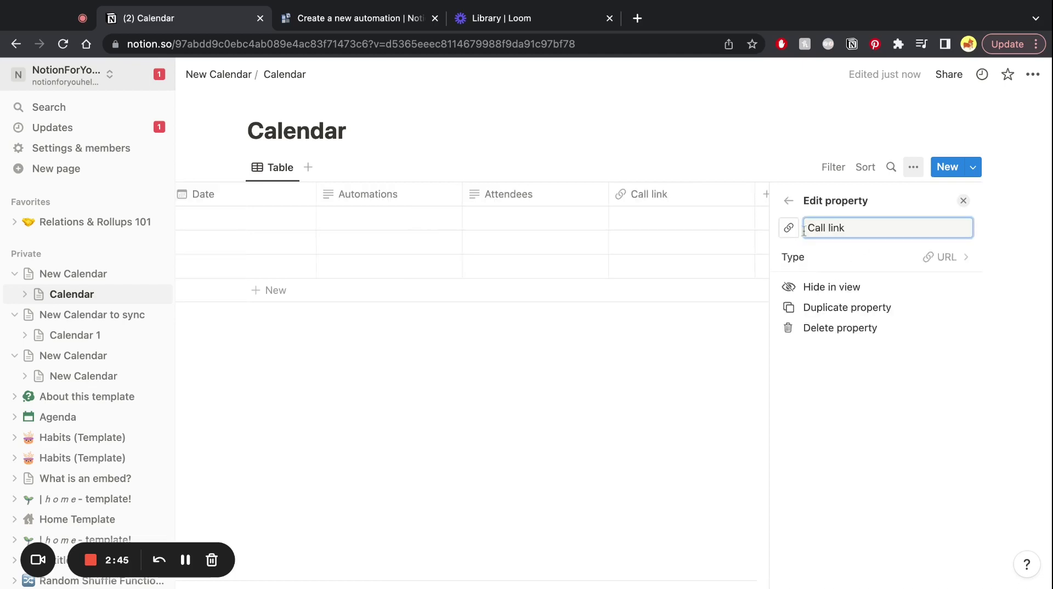
{"action": "left_click", "coordinate": [695, 293]}
{"action": "key", "text": "Escape"}
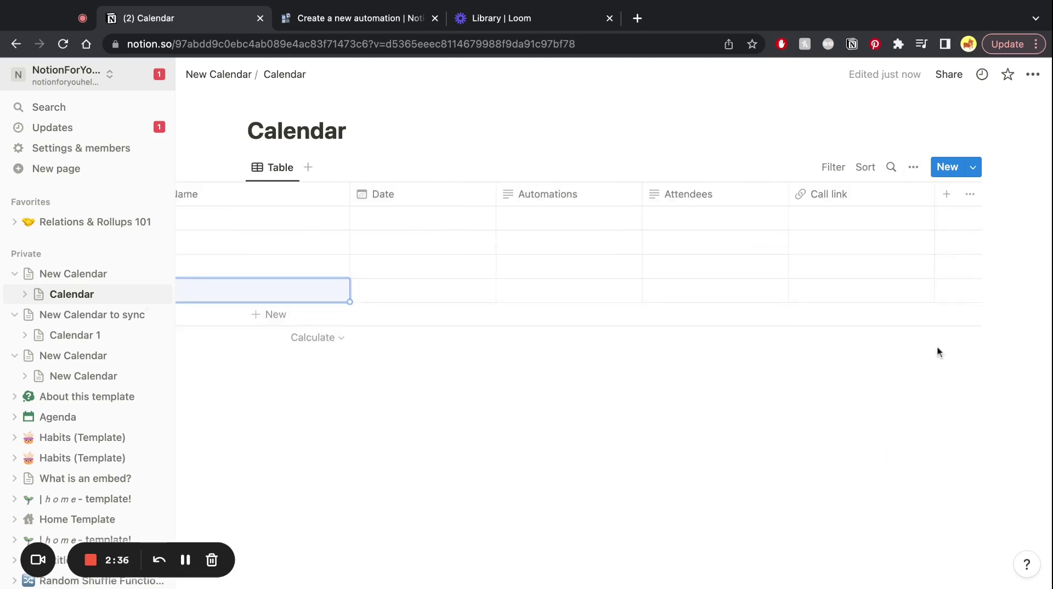
- Add a Text property named Description to the Calendar database
{"action": "left_click", "coordinate": [945, 194]}
{"action": "left_click", "coordinate": [820, 373]}
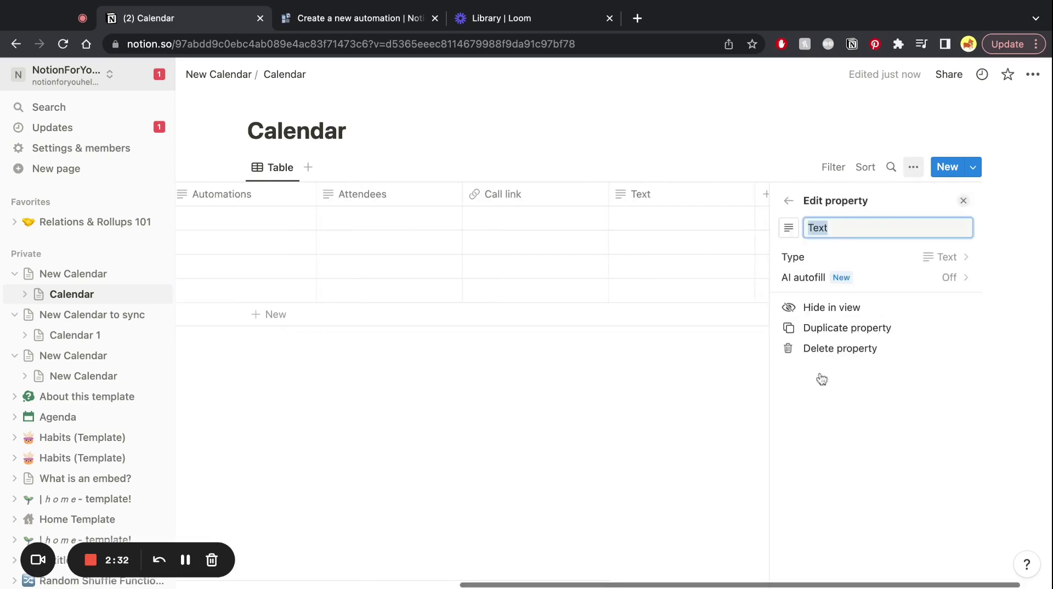
{"action": "type", "text": "Description"}
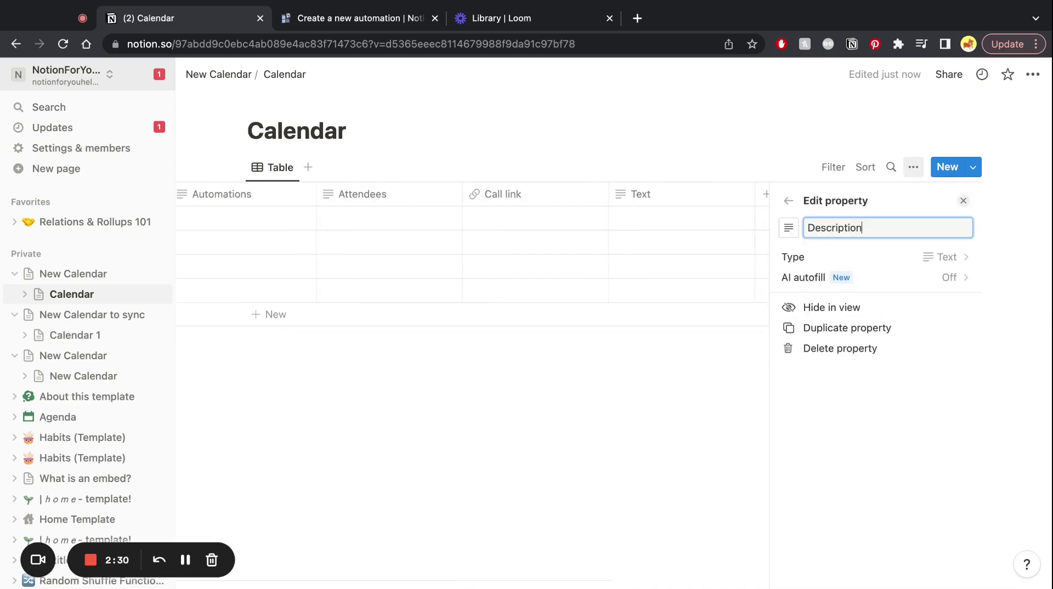
{"action": "left_click", "coordinate": [365, 168]}
- Switch to Notion Automations and refresh the Notion fields in the field mapping
{"action": "left_click", "coordinate": [346, 18]}
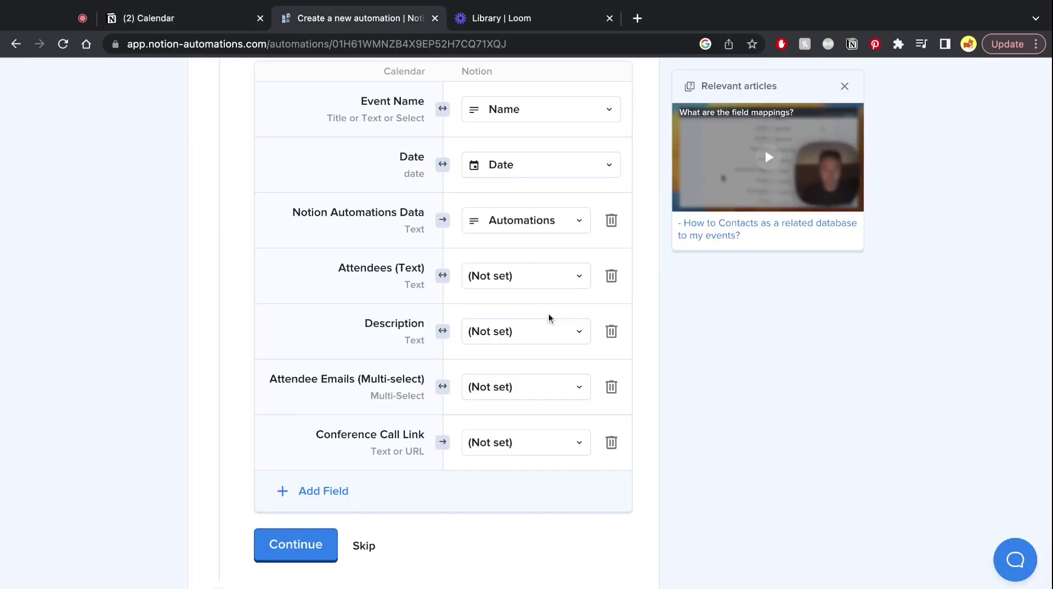
{"action": "scroll", "coordinate": [570, 191], "scroll_direction": "up", "scroll_amount": 4}
{"action": "left_click", "coordinate": [567, 281]}
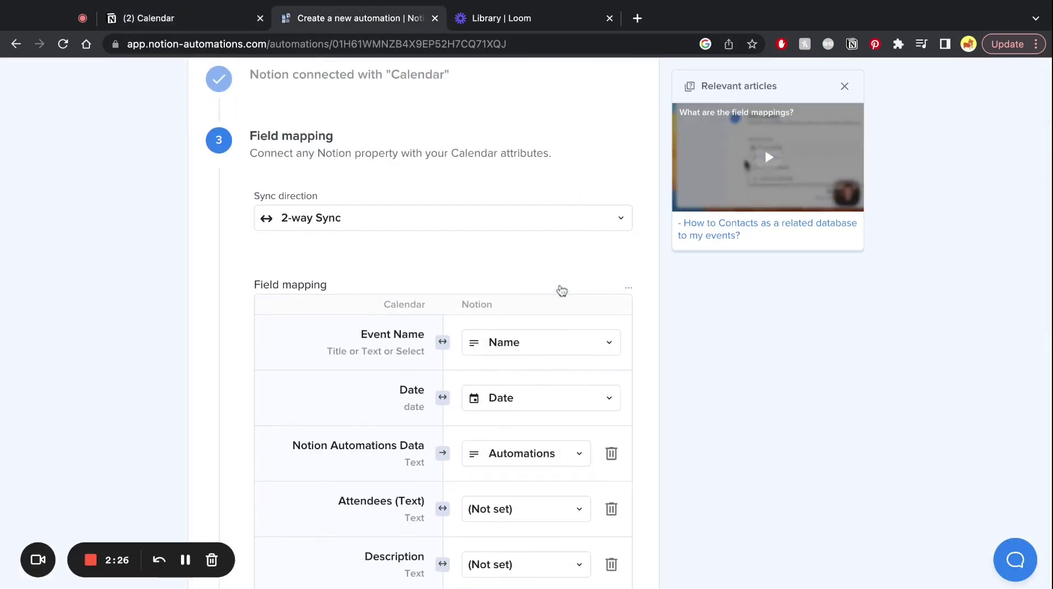
{"action": "scroll", "coordinate": [561, 290], "scroll_direction": "down", "scroll_amount": 3}
{"action": "scroll", "coordinate": [562, 291], "scroll_direction": "down", "scroll_amount": 3}
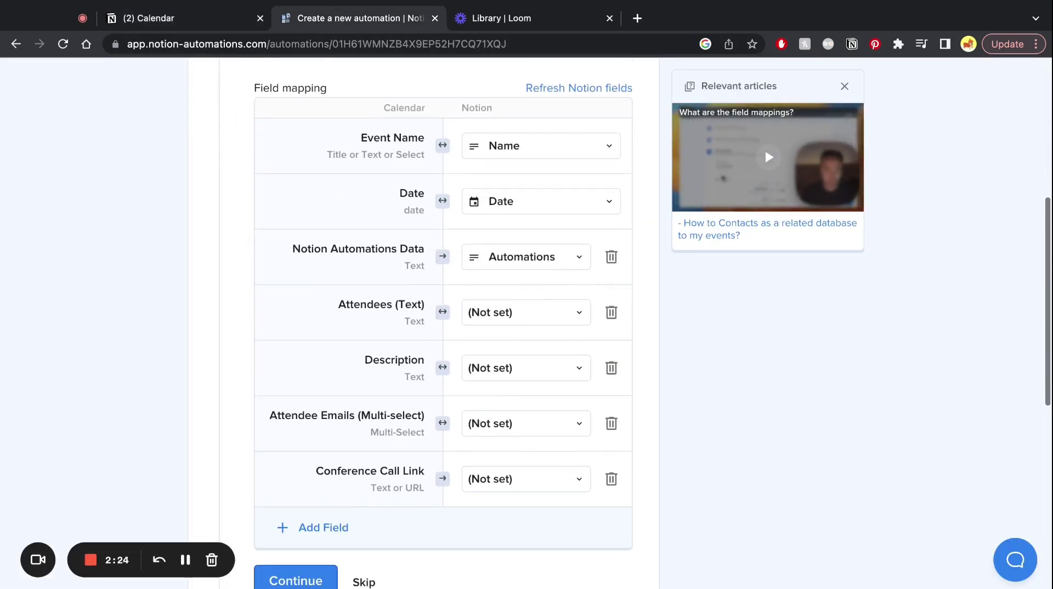
- Map Attendees (Text) to the Attendees property and the calendar's Description to the Notion Description property
{"action": "left_click", "coordinate": [527, 291]}
{"action": "left_click", "coordinate": [528, 367]}
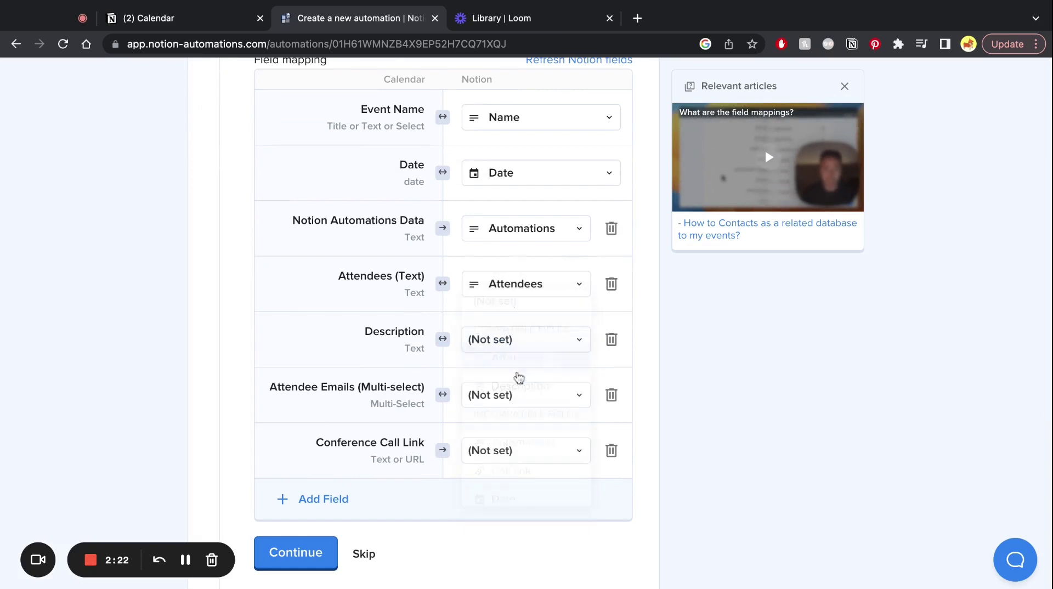
{"action": "left_click", "coordinate": [505, 339]}
{"action": "left_click", "coordinate": [515, 423]}
- Map Conference Call Link to the Call link property
{"action": "scroll", "coordinate": [418, 393], "scroll_direction": "down", "scroll_amount": 2}
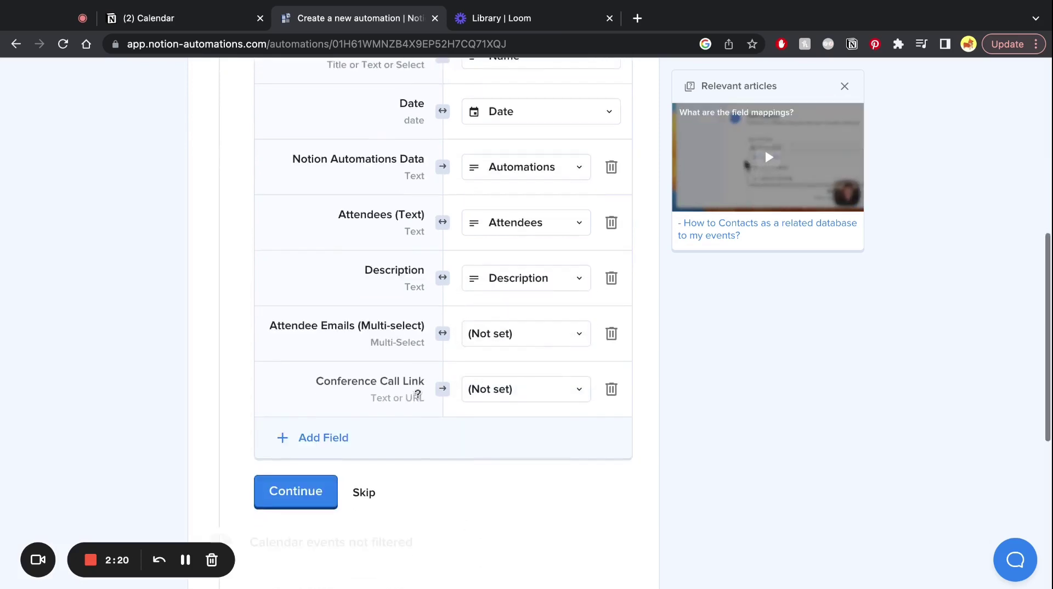
{"action": "left_click", "coordinate": [496, 394]}
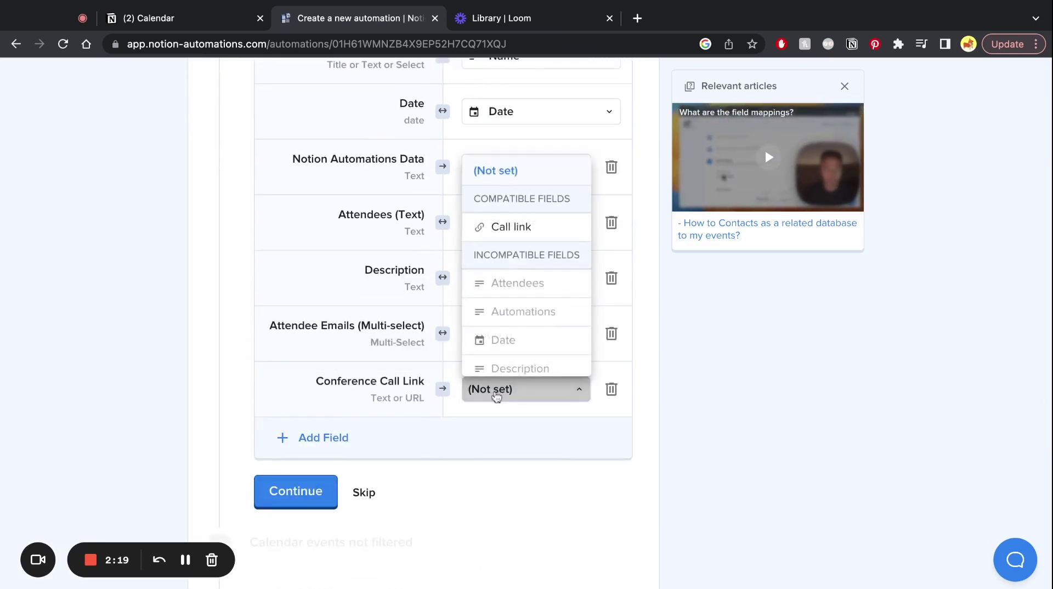
{"action": "left_click", "coordinate": [513, 229]}
- Remove the Attendee Emails (Multi-select) field from the mapping and continue to the item filter stage
{"action": "left_click", "coordinate": [515, 335]}
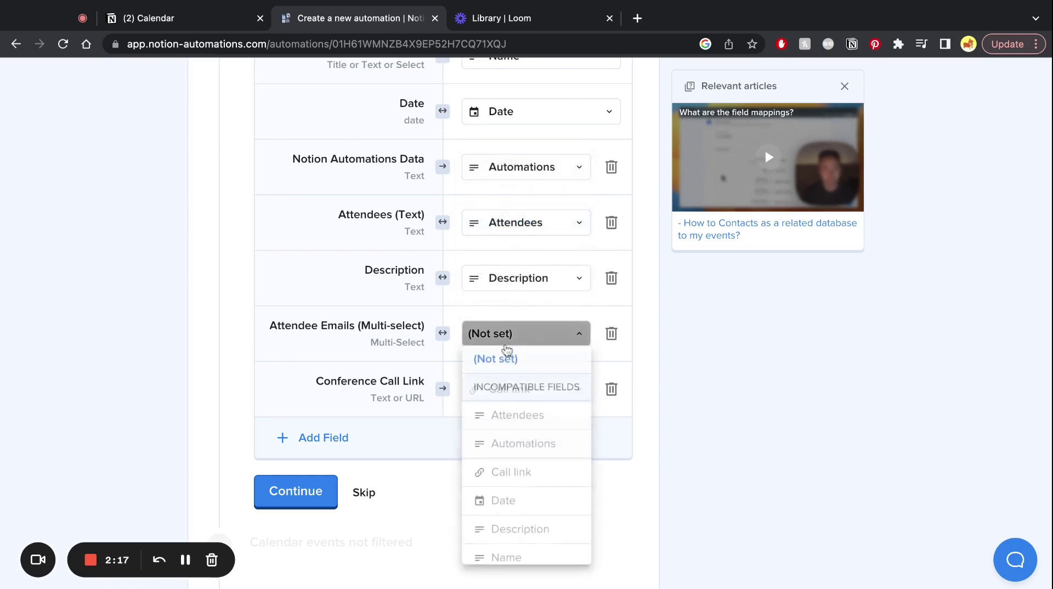
{"action": "left_click", "coordinate": [647, 427]}
{"action": "left_click", "coordinate": [610, 336]}
{"action": "scroll", "coordinate": [433, 349], "scroll_direction": "down", "scroll_amount": 2}
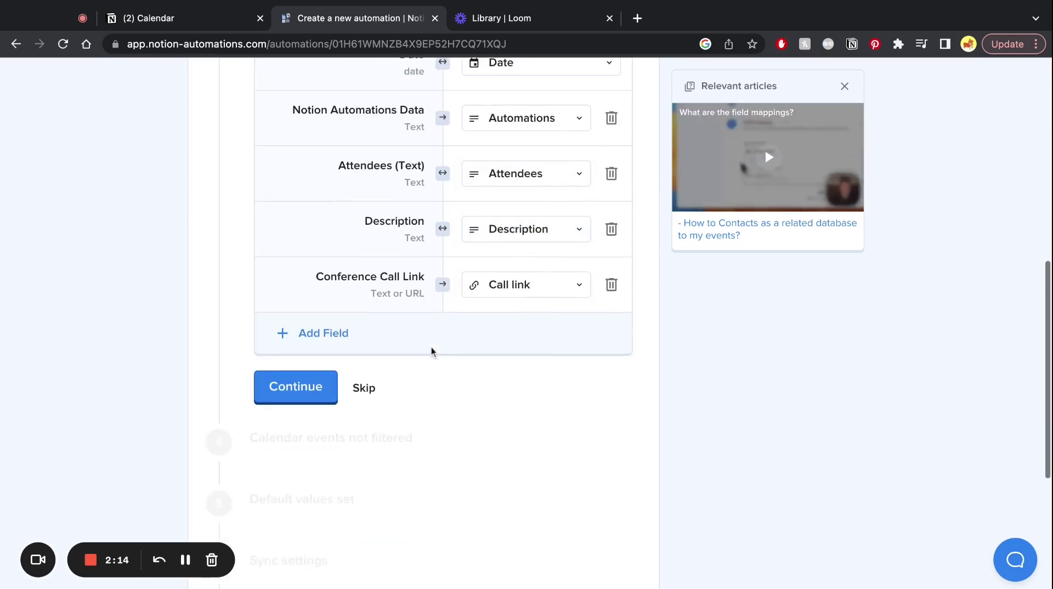
{"action": "left_click", "coordinate": [288, 391]}
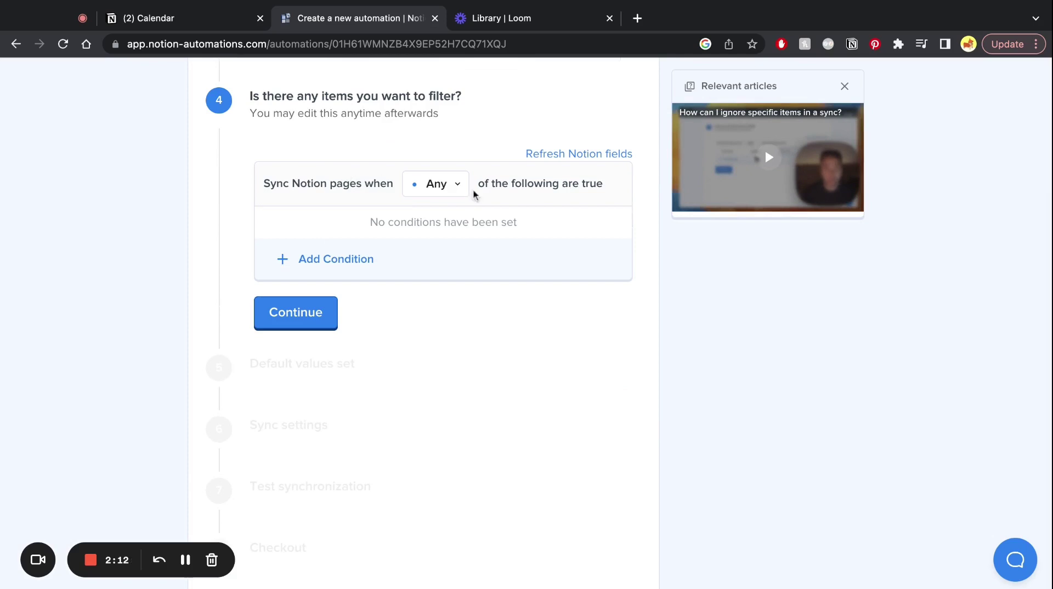
- Look through the available filter conditions and continue to the default values without adding any
{"action": "scroll", "coordinate": [472, 195], "scroll_direction": "up", "scroll_amount": 3}
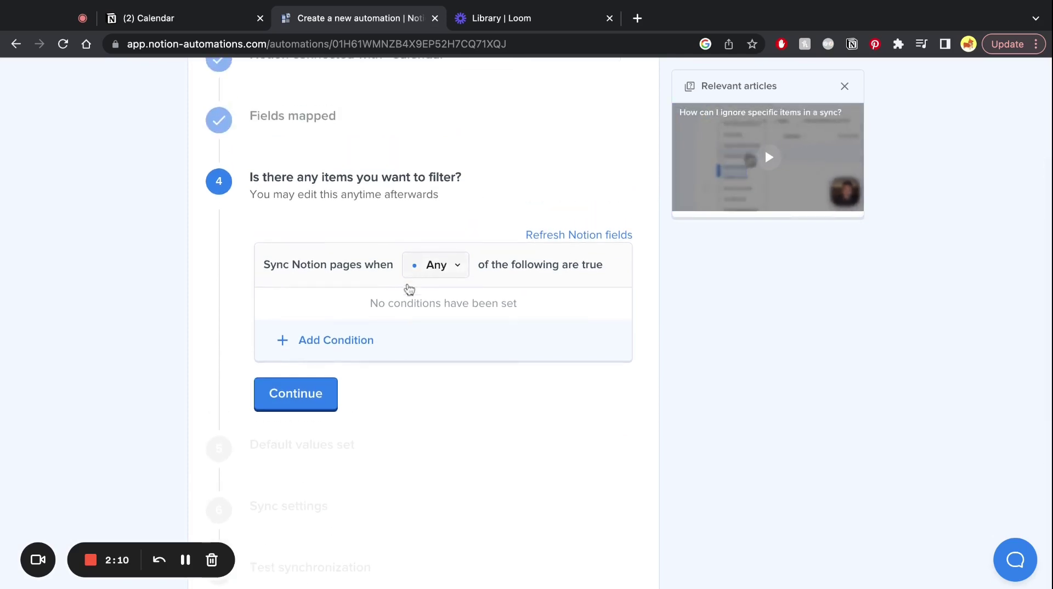
{"action": "left_click", "coordinate": [327, 343]}
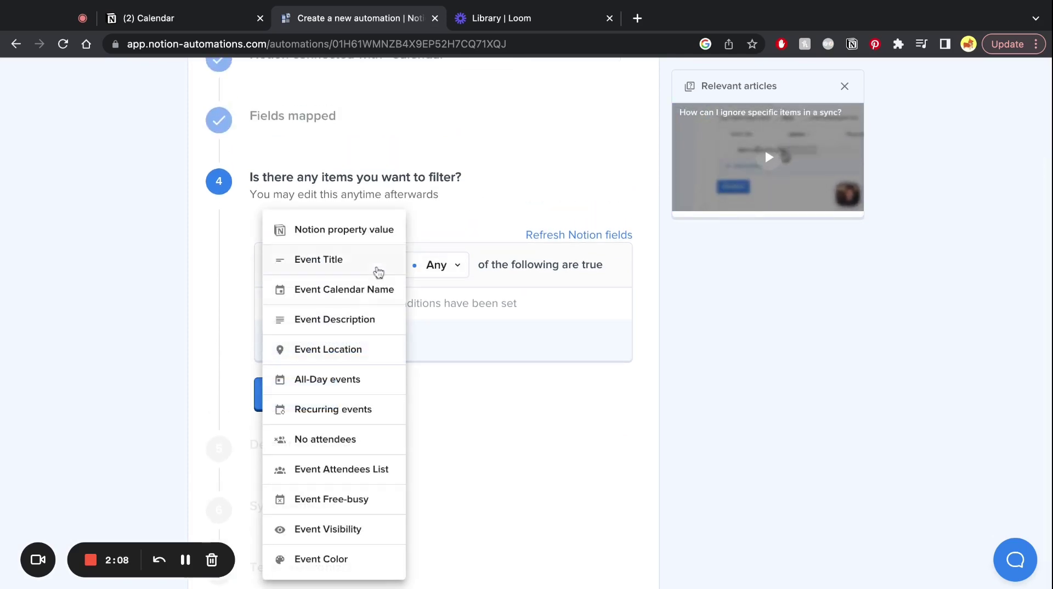
{"action": "scroll", "coordinate": [380, 447], "scroll_direction": "down", "scroll_amount": 1}
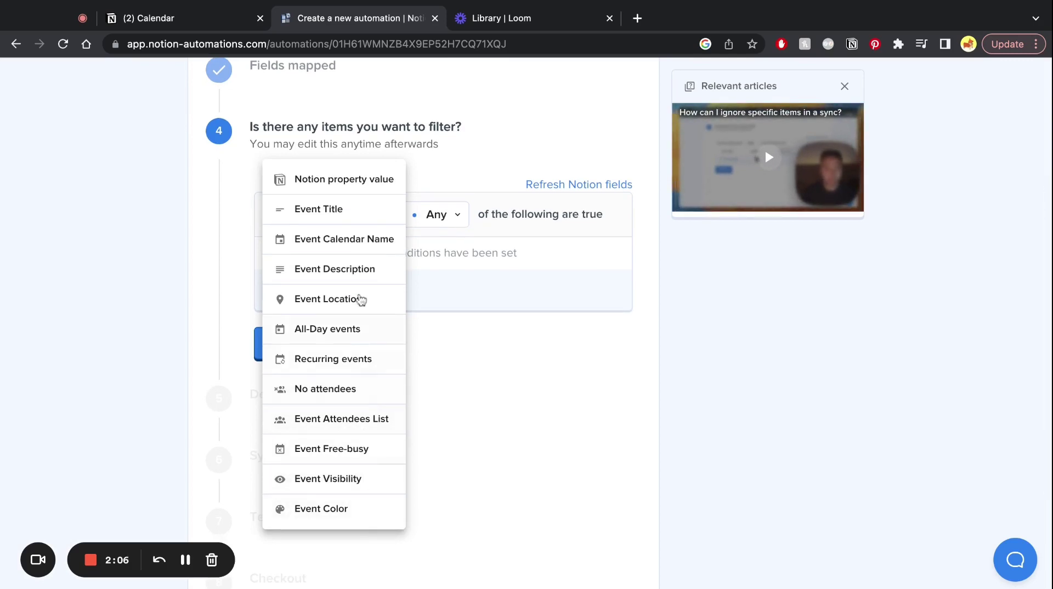
{"action": "left_click", "coordinate": [543, 263]}
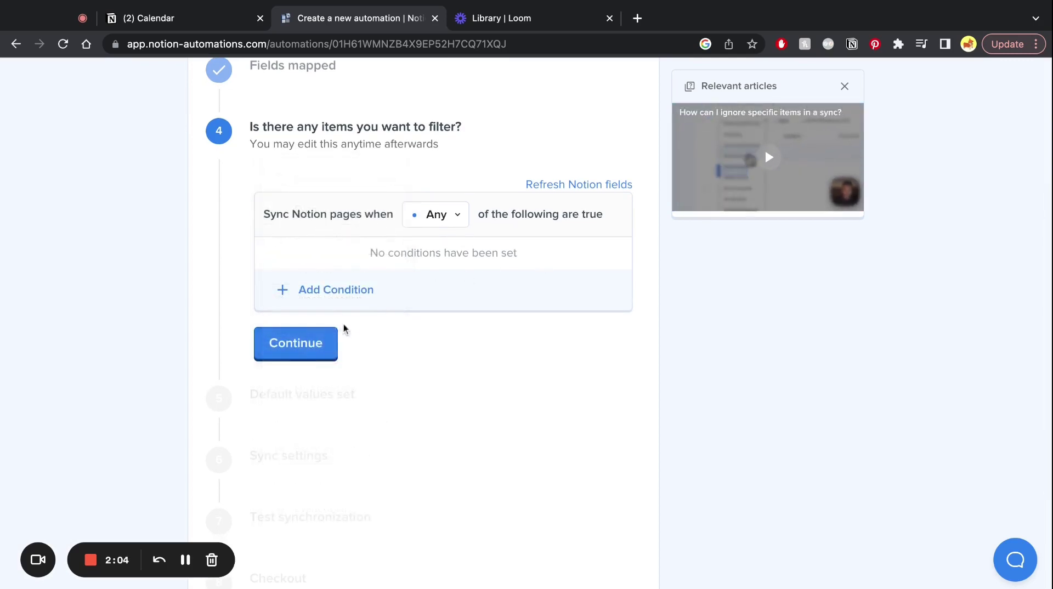
{"action": "left_click", "coordinate": [310, 347]}
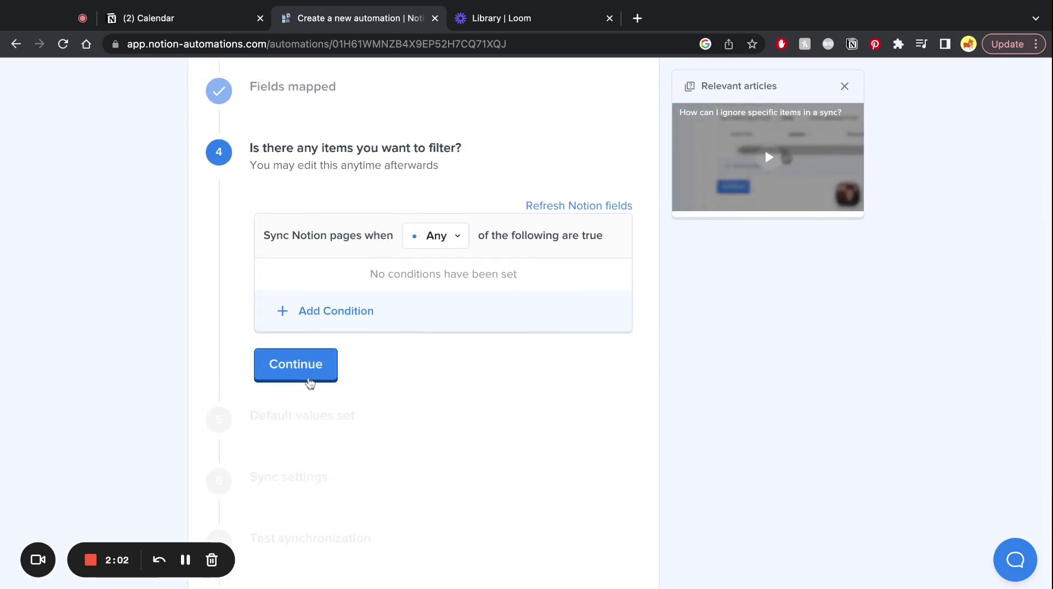
- Keep the preset page icon emoji as the default Notion value and continue to the sync settings
{"action": "scroll", "coordinate": [387, 357], "scroll_direction": "down", "scroll_amount": 1}
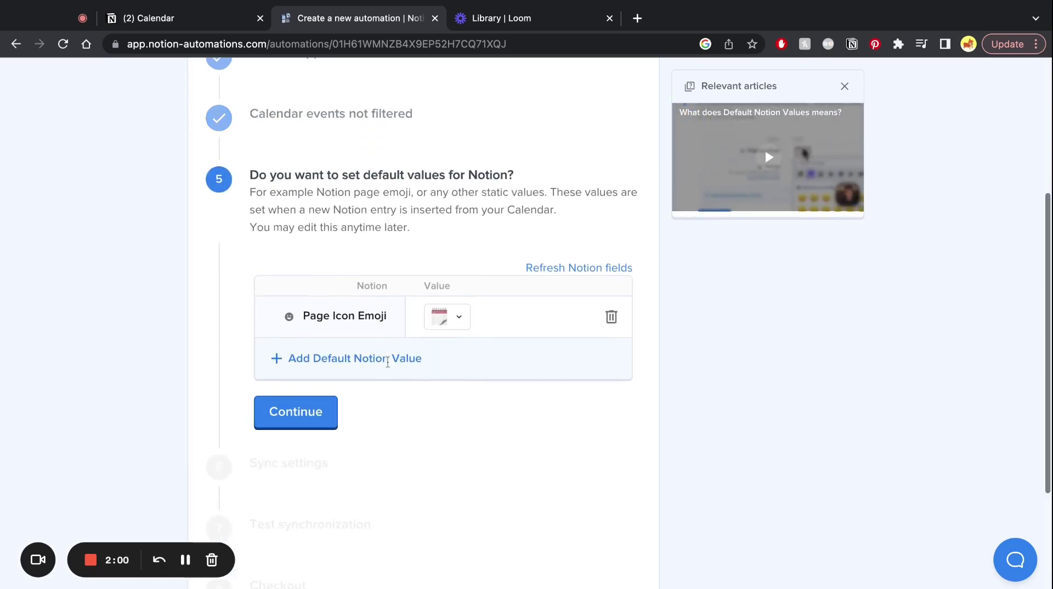
{"action": "left_click", "coordinate": [463, 317]}
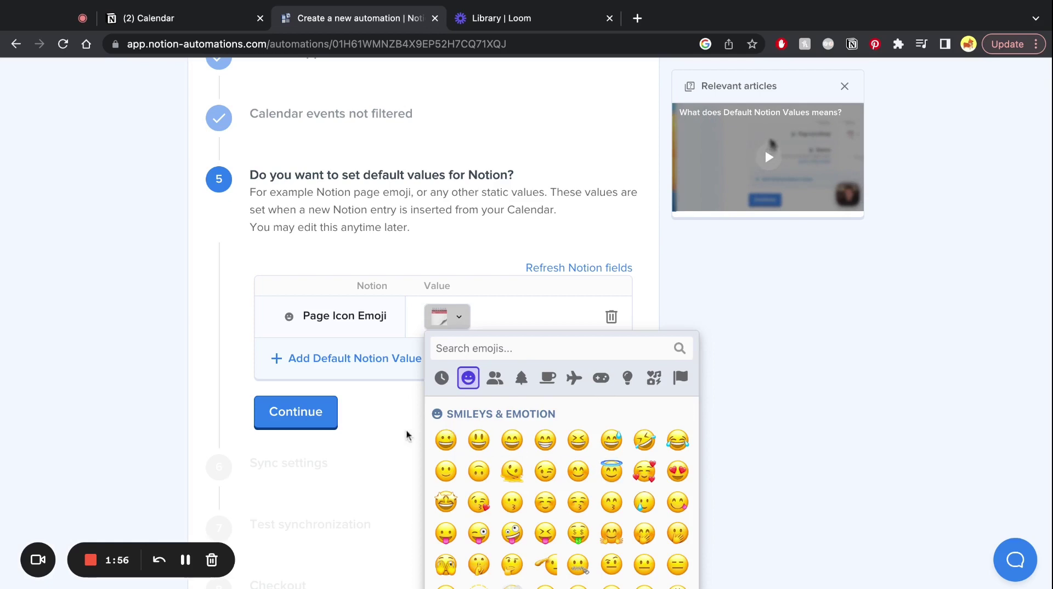
{"action": "left_click", "coordinate": [395, 417]}
{"action": "left_click", "coordinate": [332, 408]}
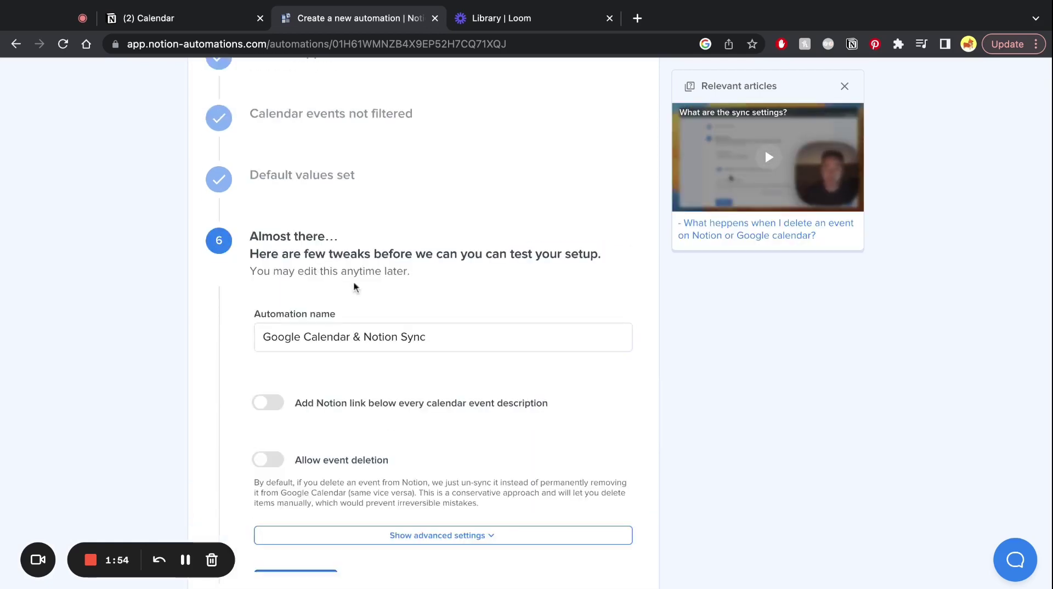
- Turn on adding the Notion link below every calendar event description and allow event deletion
{"action": "scroll", "coordinate": [353, 286], "scroll_direction": "down", "scroll_amount": 3}
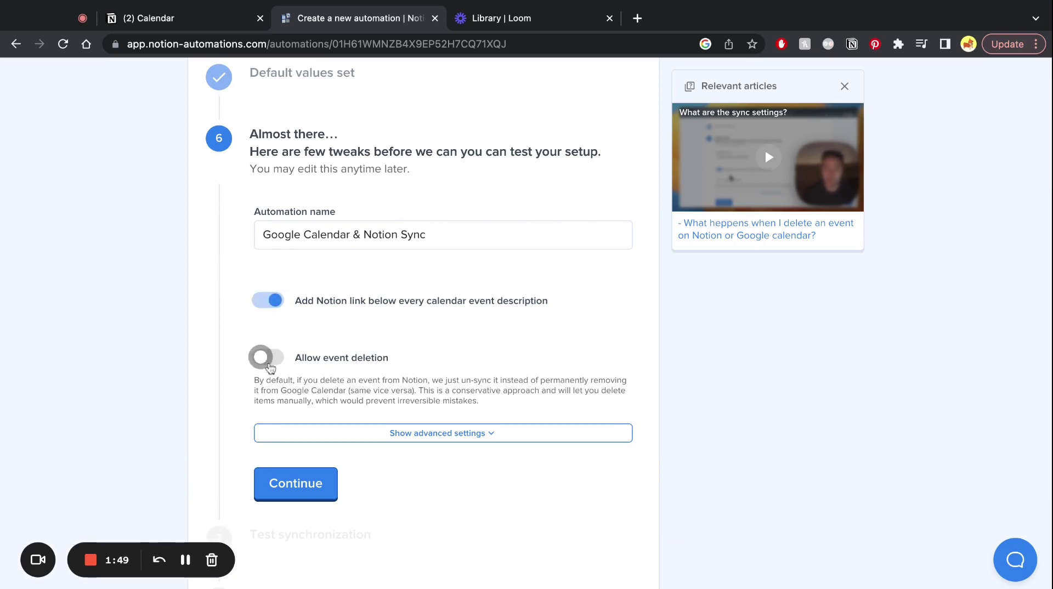
{"action": "scroll", "coordinate": [549, 329], "scroll_direction": "down", "scroll_amount": 1}
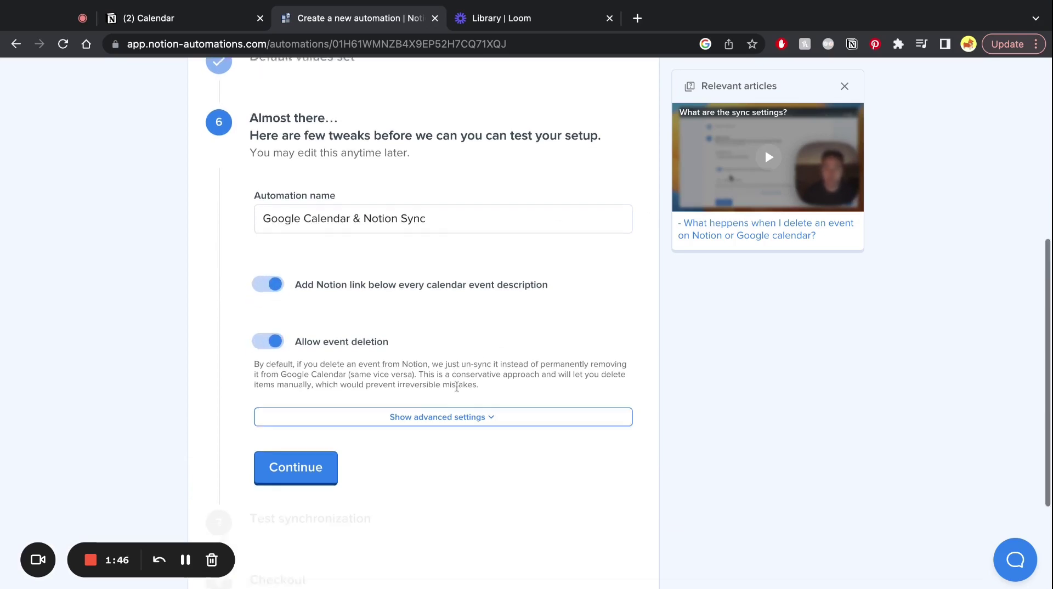
- Expand the advanced settings and review the syncing timeframe, default event duration, guest invitations, sync frequency and existing-entry options
{"action": "left_click", "coordinate": [446, 398]}
{"action": "scroll", "coordinate": [448, 401], "scroll_direction": "down", "scroll_amount": 3}
{"action": "scroll", "coordinate": [447, 402], "scroll_direction": "down", "scroll_amount": 2}
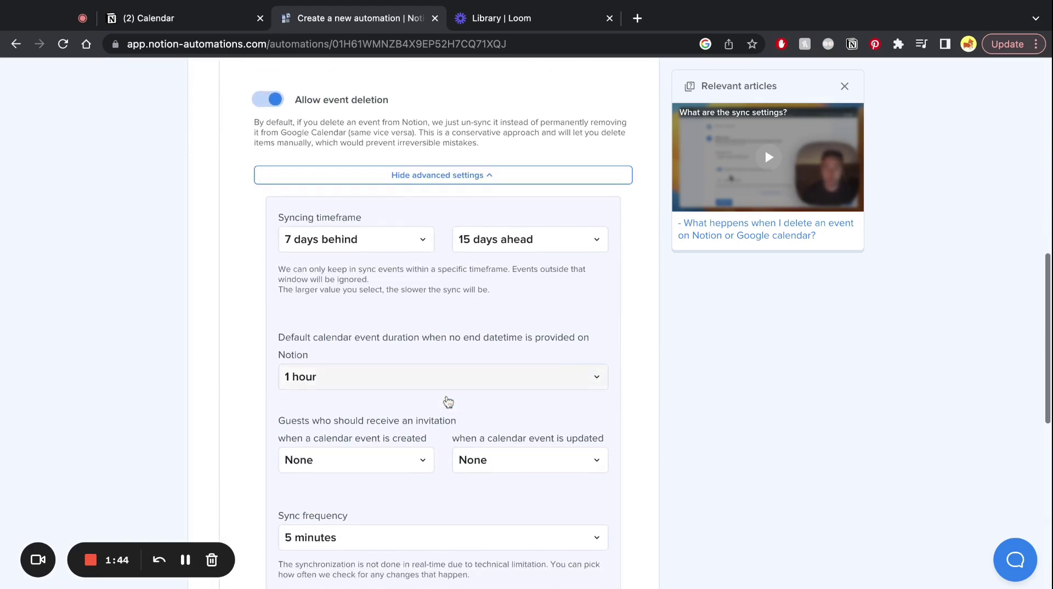
{"action": "scroll", "coordinate": [451, 238], "scroll_direction": "down", "scroll_amount": 1}
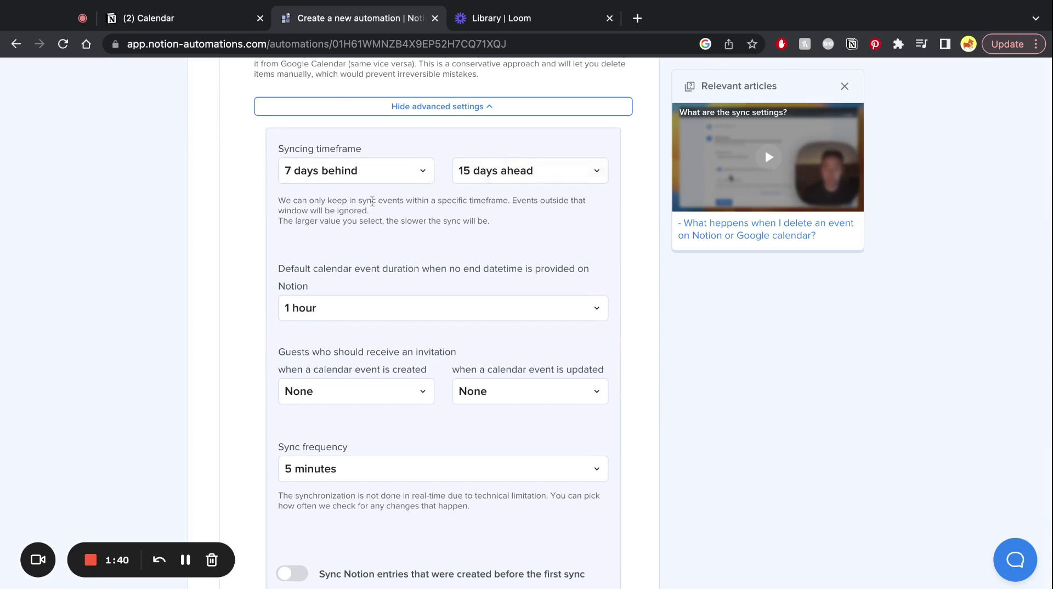
{"action": "scroll", "coordinate": [359, 206], "scroll_direction": "down", "scroll_amount": 3}
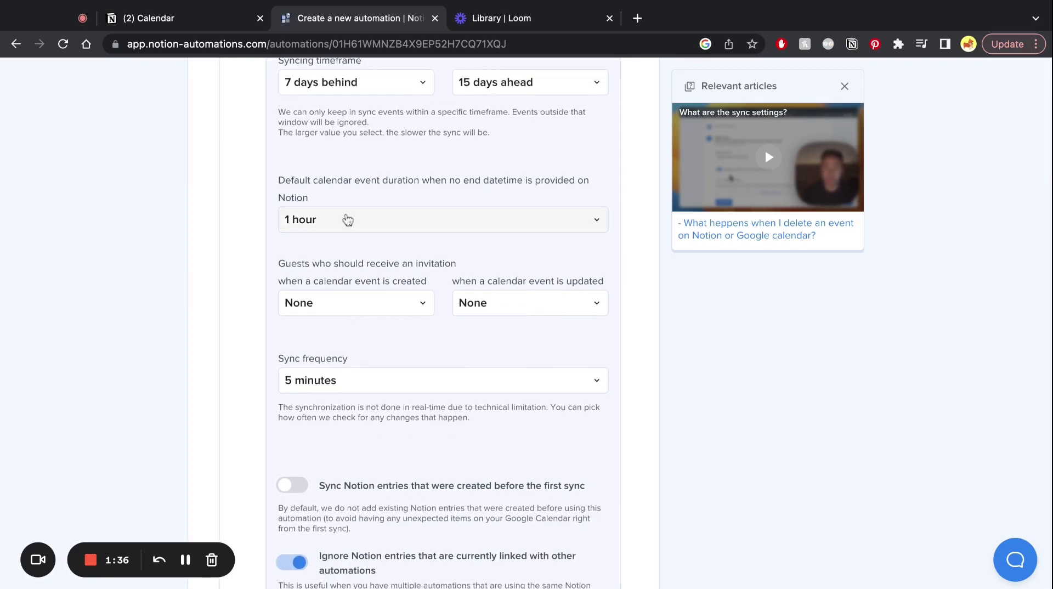
{"action": "scroll", "coordinate": [374, 283], "scroll_direction": "down", "scroll_amount": 3}
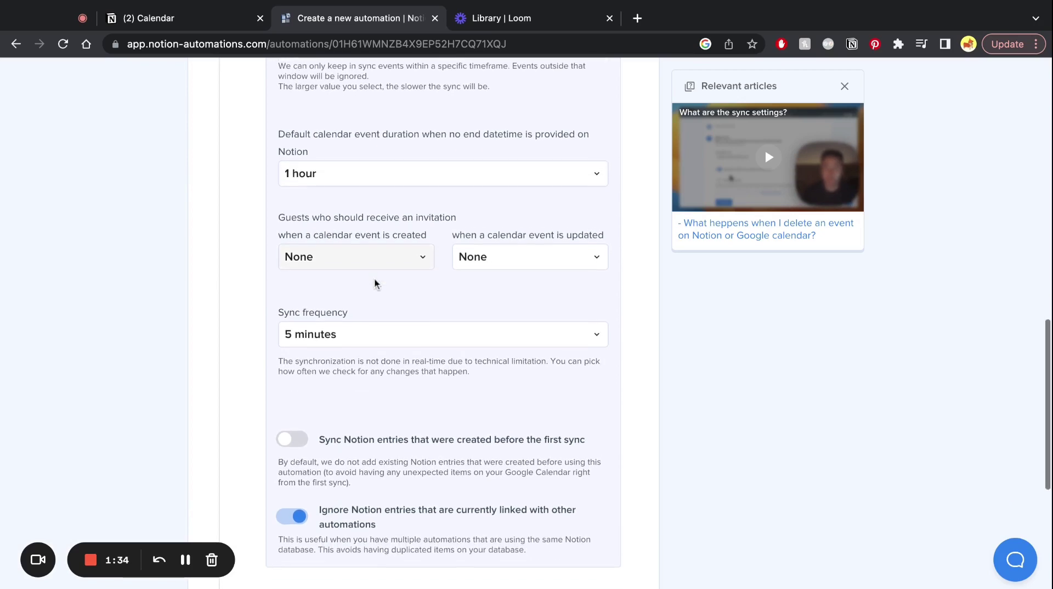
- Look through the available sync frequency options and keep the frequency at 5 minutes
{"action": "scroll", "coordinate": [374, 283], "scroll_direction": "down", "scroll_amount": 3}
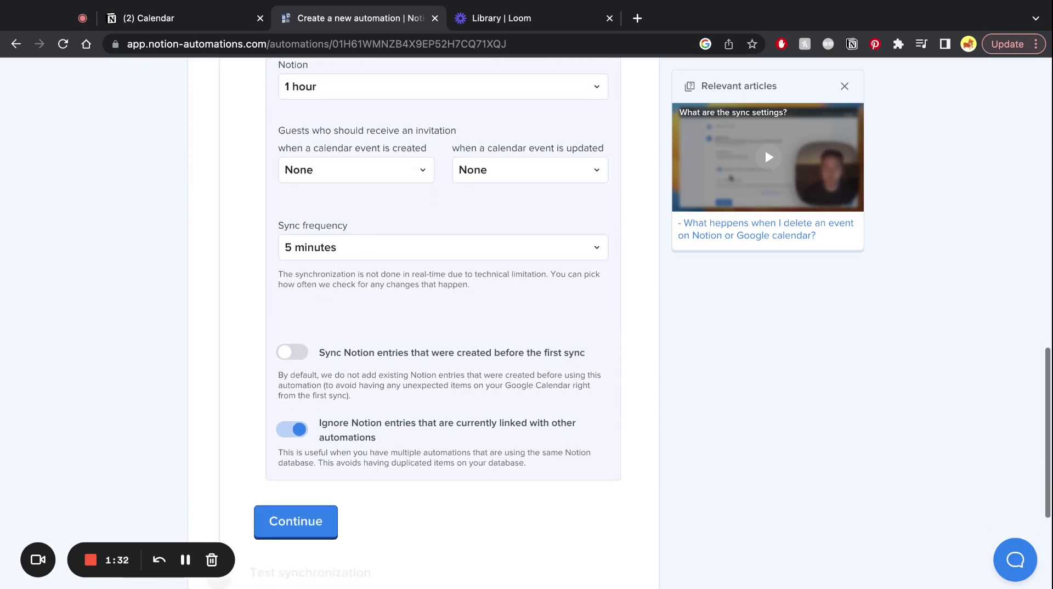
{"action": "left_click", "coordinate": [355, 234]}
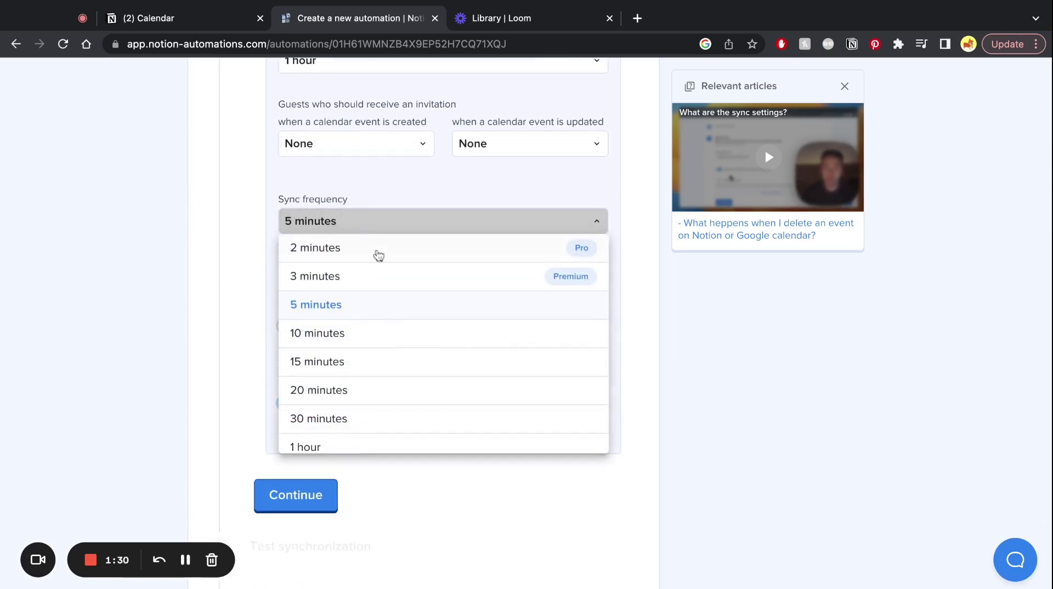
{"action": "left_click", "coordinate": [679, 332]}
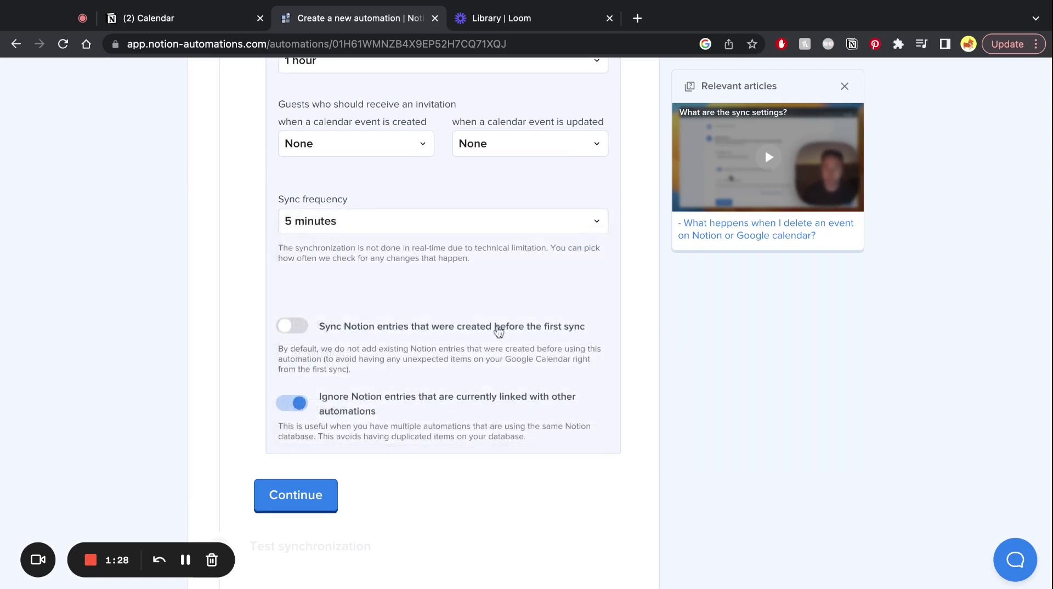
- Turn on syncing Notion entries created before the first sync and continue to the test synchronization
{"action": "scroll", "coordinate": [498, 331], "scroll_direction": "down", "scroll_amount": 3}
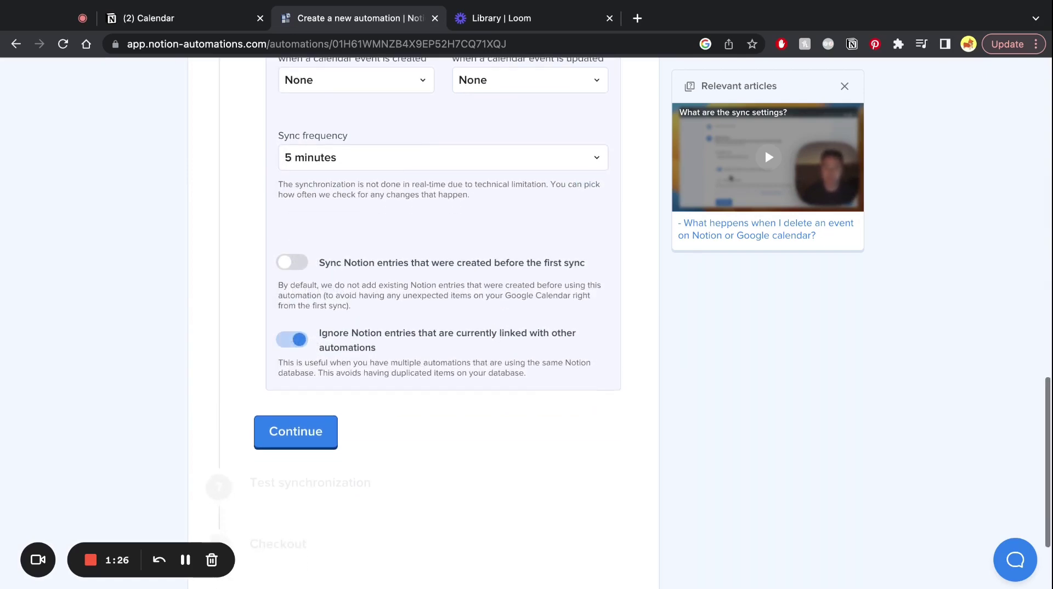
{"action": "scroll", "coordinate": [499, 331], "scroll_direction": "down", "scroll_amount": 1}
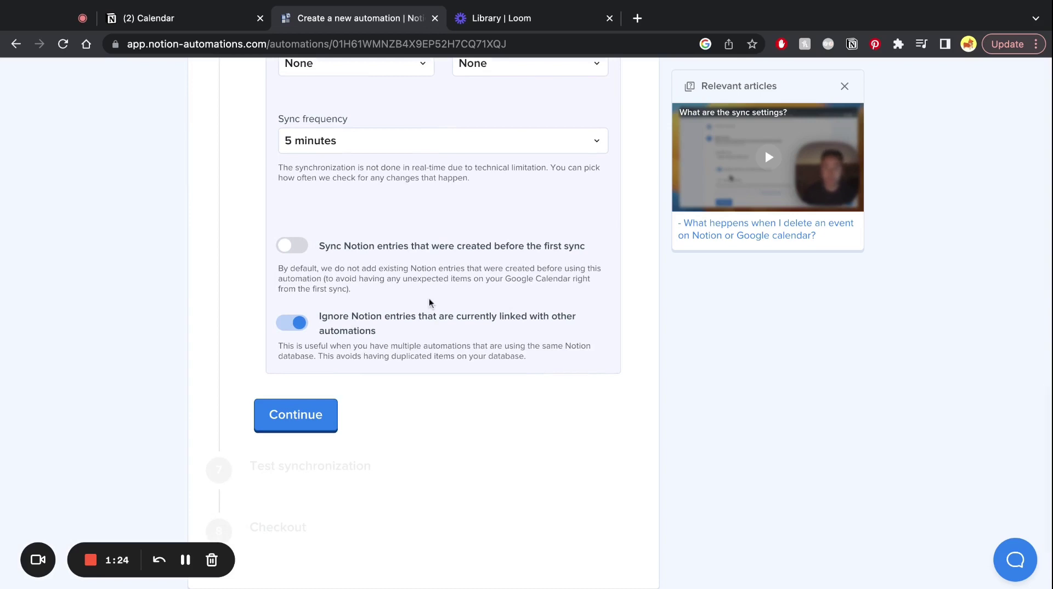
{"action": "scroll", "coordinate": [431, 303], "scroll_direction": "up", "scroll_amount": 1}
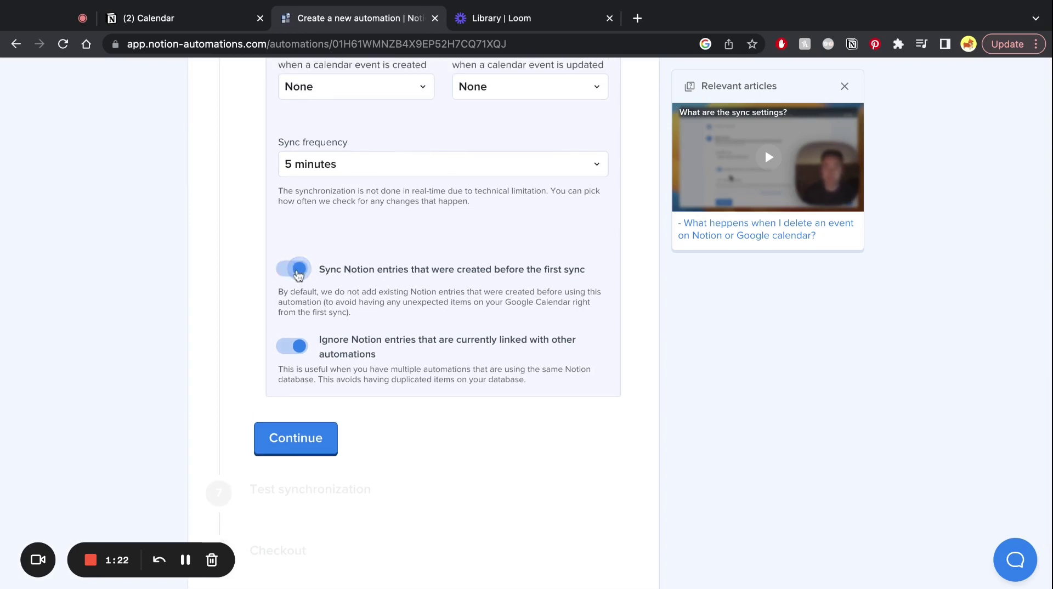
{"action": "scroll", "coordinate": [486, 372], "scroll_direction": "down", "scroll_amount": 2}
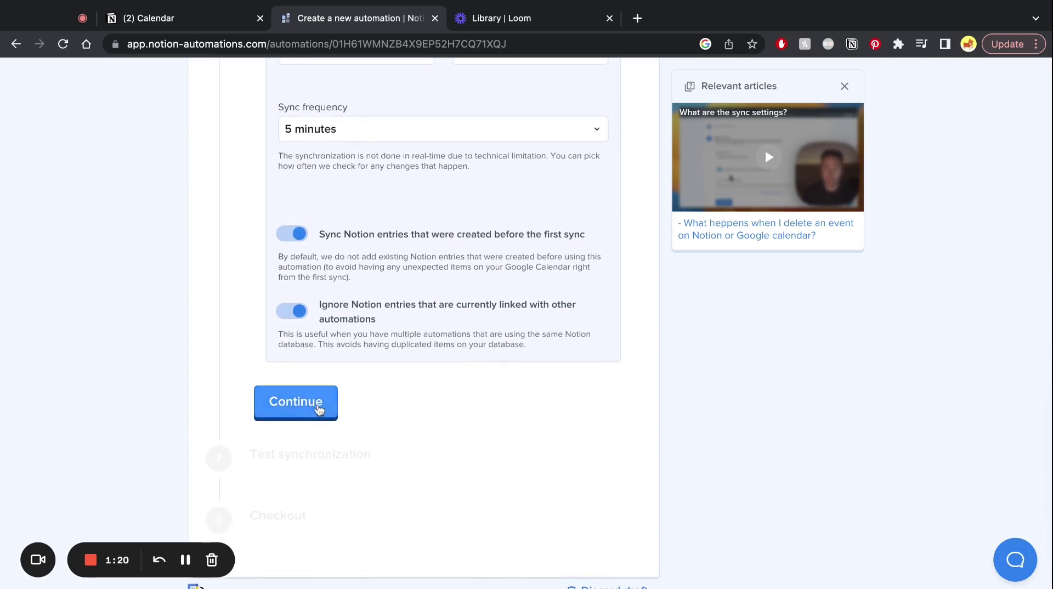
{"action": "left_click", "coordinate": [293, 403]}
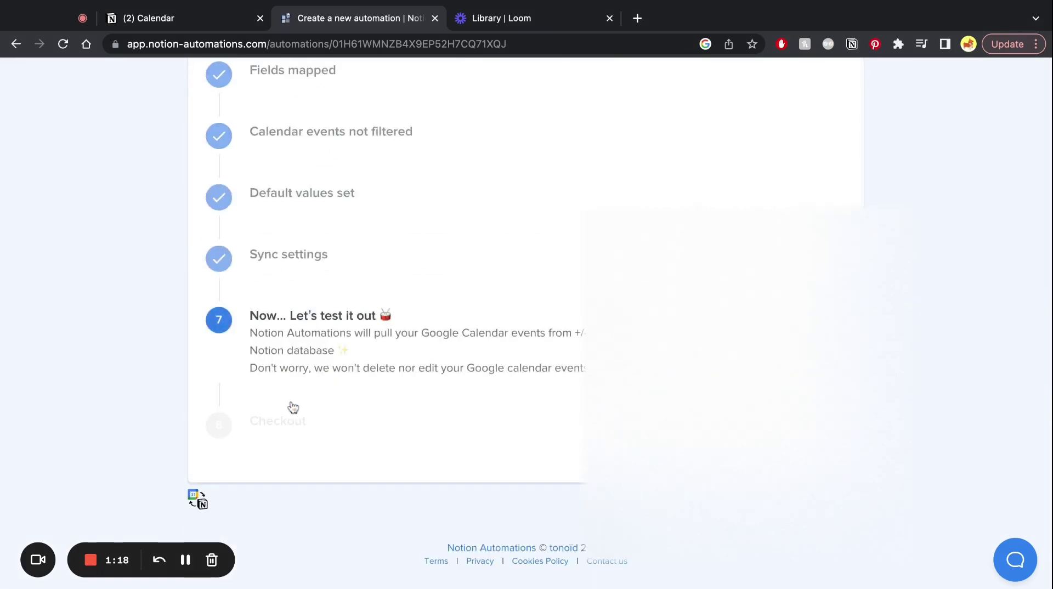
- Run the test synchronization and switch to Notion to review the synced events across all columns of the Calendar table
{"action": "left_click", "coordinate": [334, 368]}
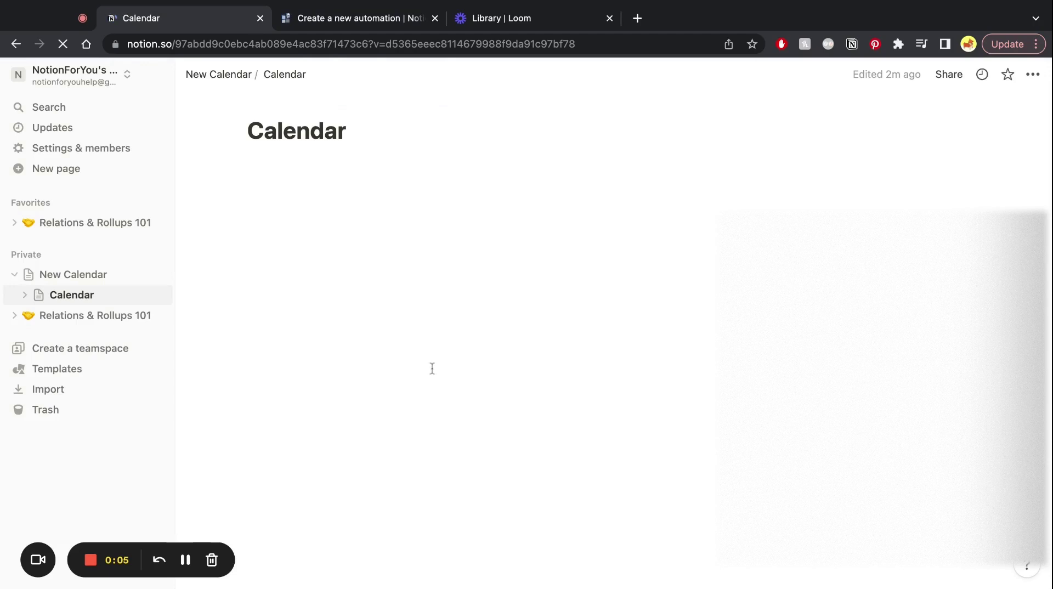
{"action": "scroll", "coordinate": [432, 368], "scroll_direction": "down", "scroll_amount": 1}
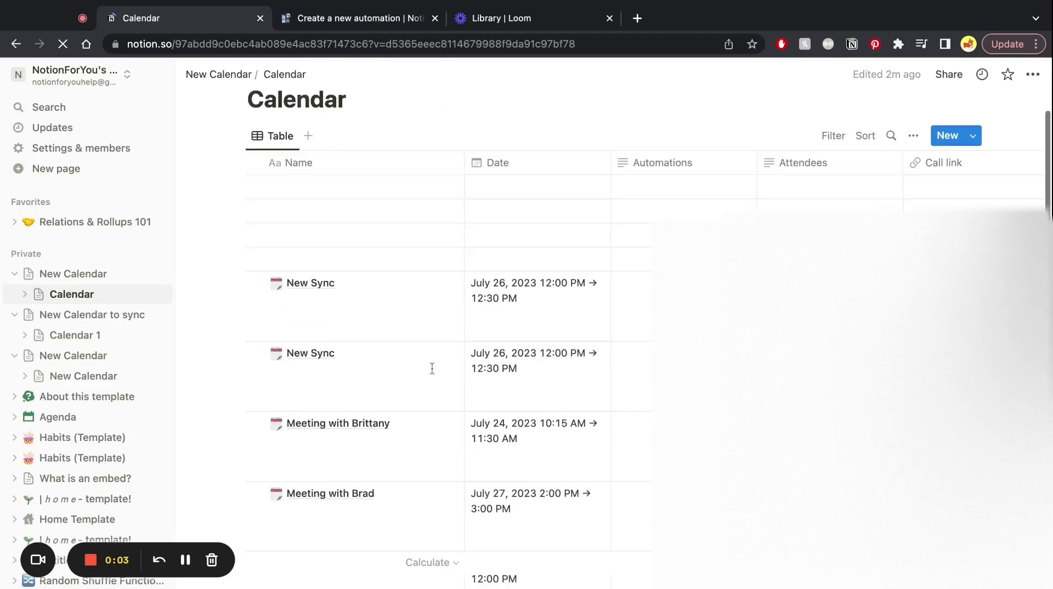
{"action": "scroll", "coordinate": [432, 368], "scroll_direction": "down", "scroll_amount": 1}
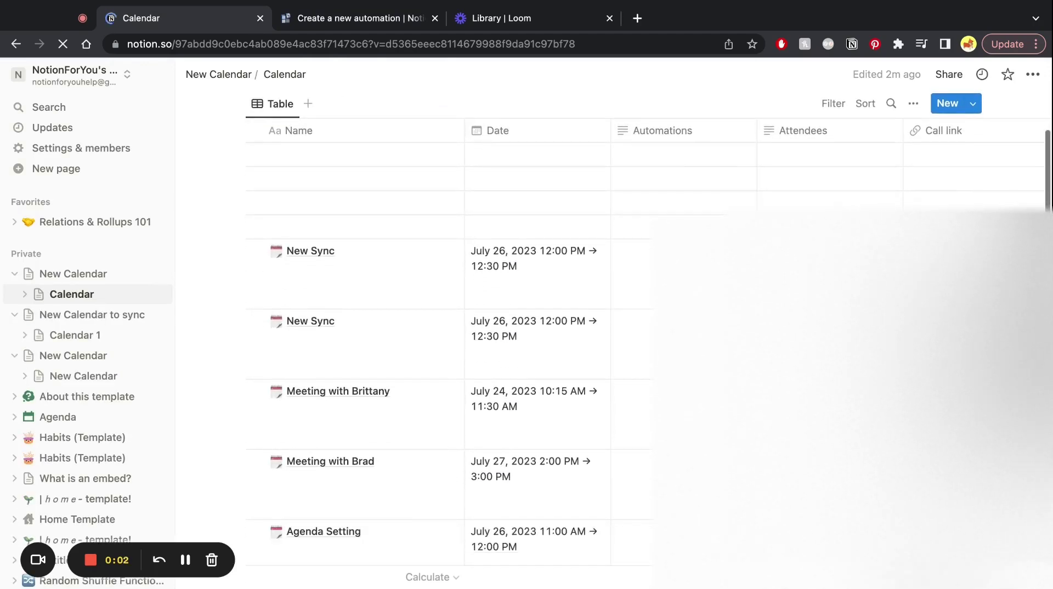
{"action": "scroll", "coordinate": [432, 368], "scroll_direction": "down", "scroll_amount": 2}
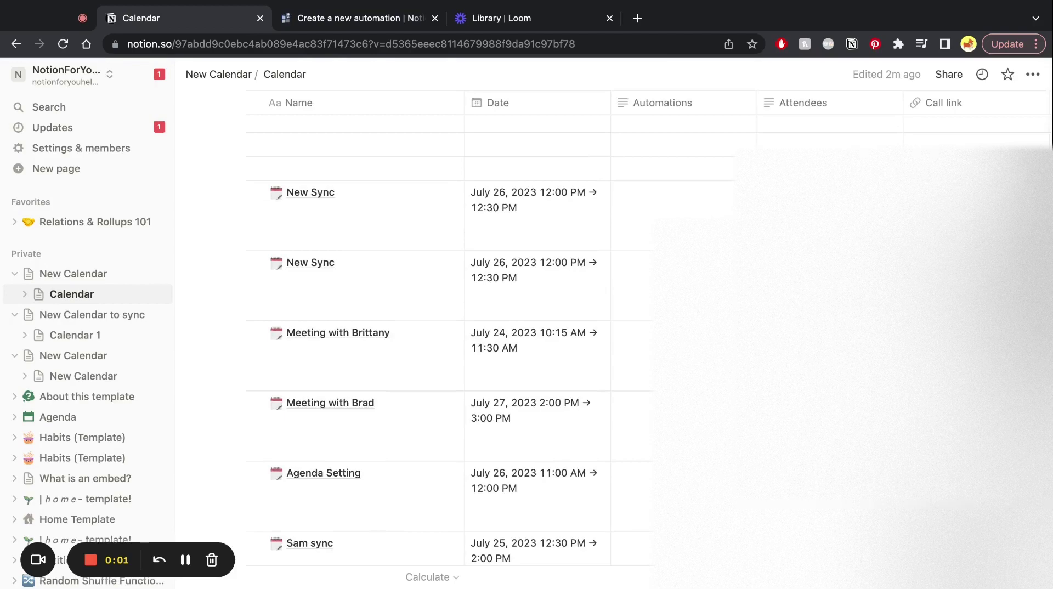
{"action": "scroll", "coordinate": [432, 368], "scroll_direction": "down", "scroll_amount": 2}
{"action": "scroll", "coordinate": [432, 369], "scroll_direction": "right", "scroll_amount": 4}
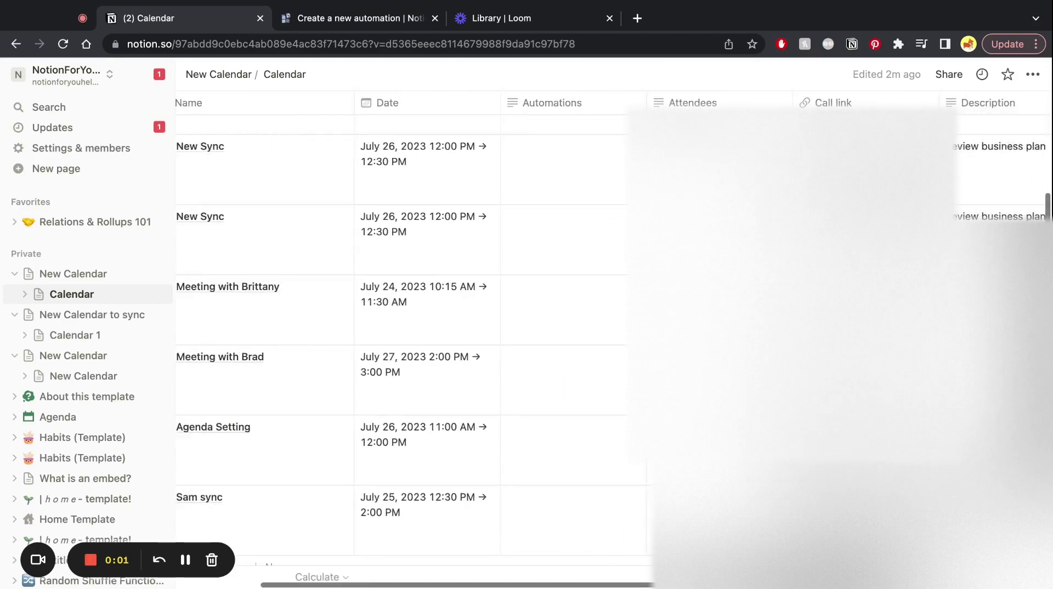
{"action": "scroll", "coordinate": [432, 368], "scroll_direction": "right", "scroll_amount": 5}
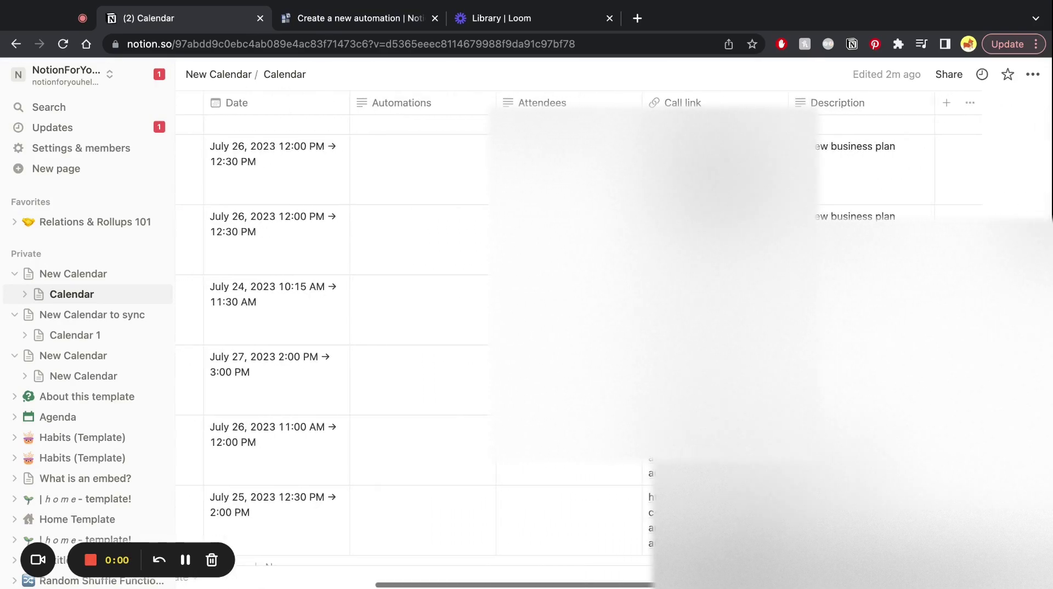